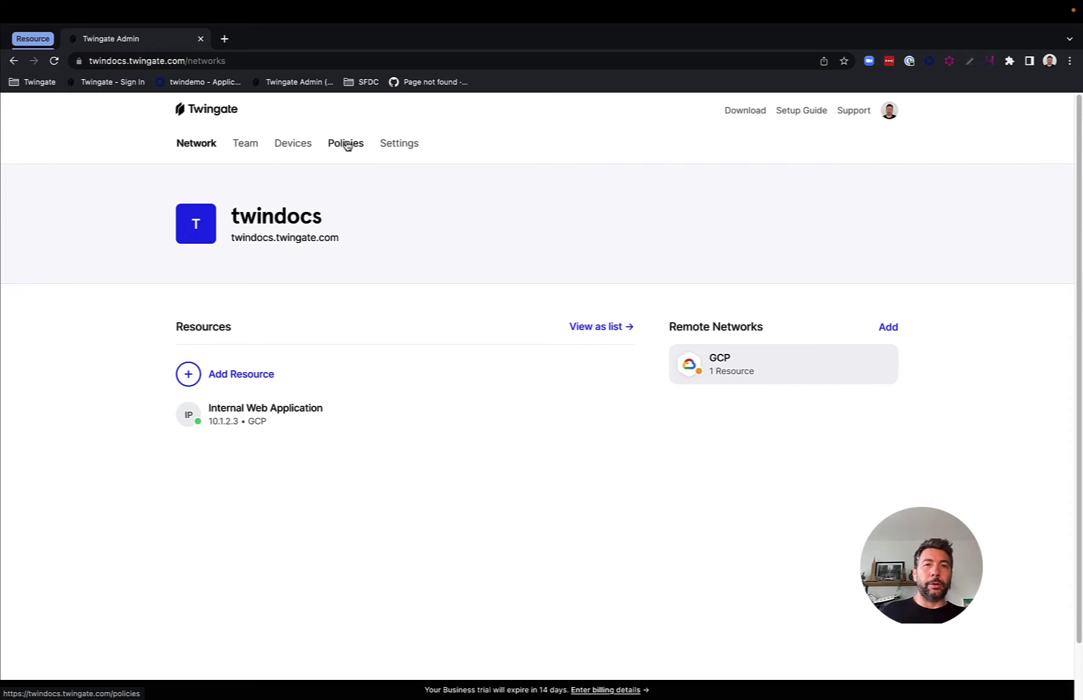
Step: Go to Devices > Security and scroll down to the Minimum OS Requirements cards
{"action": "left_click", "coordinate": [296, 147]}
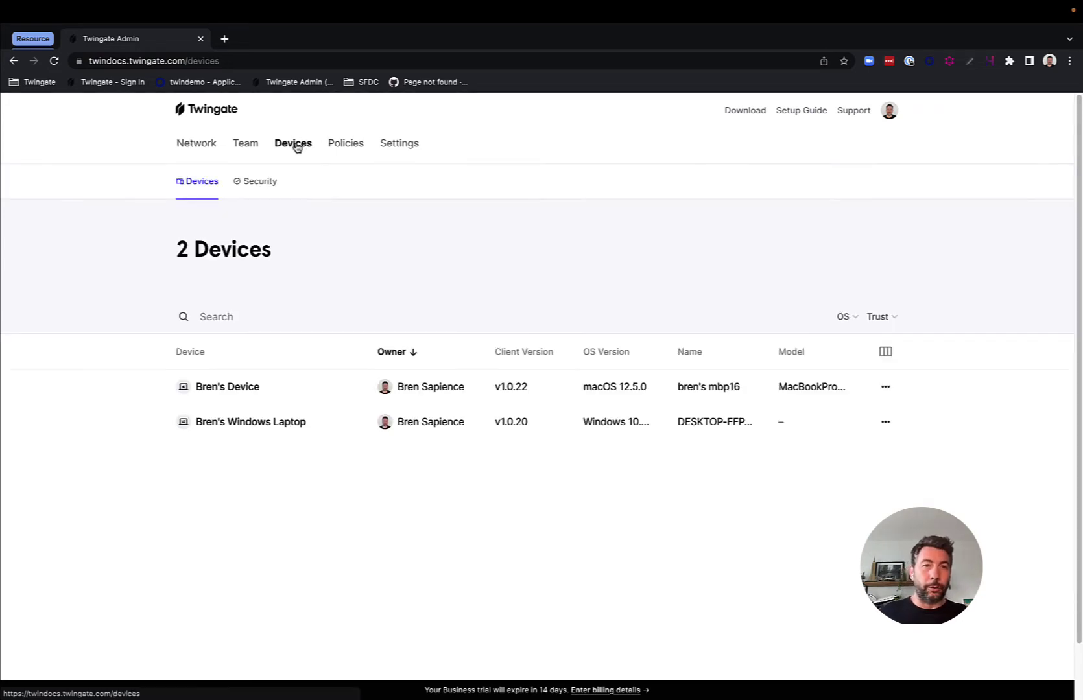
{"action": "left_click", "coordinate": [261, 184]}
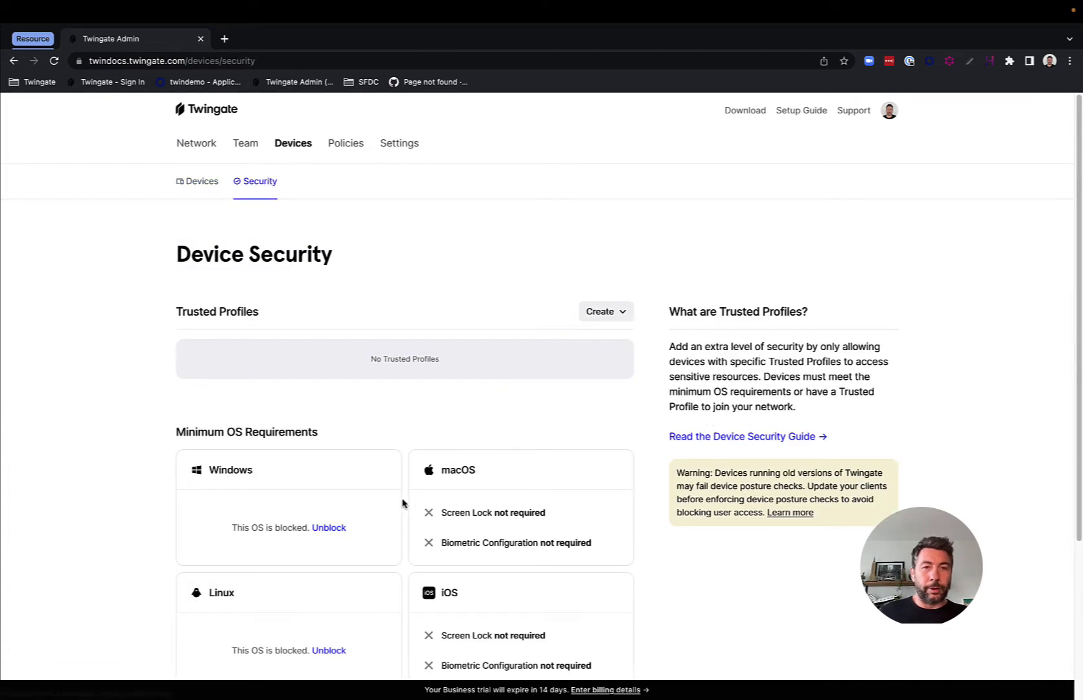
{"action": "scroll", "coordinate": [113, 602], "scroll_direction": "down", "scroll_amount": 5}
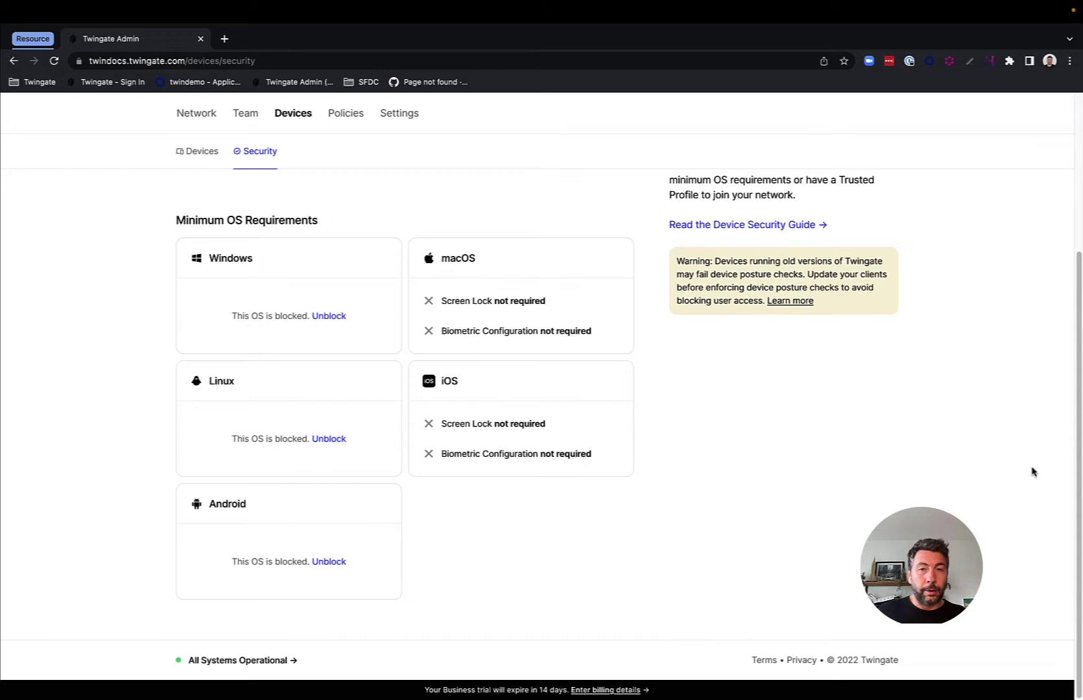
Step: Unblock Windows under Minimum OS Requirements and confirm
{"action": "left_click", "coordinate": [331, 316]}
{"action": "left_click", "coordinate": [525, 434]}
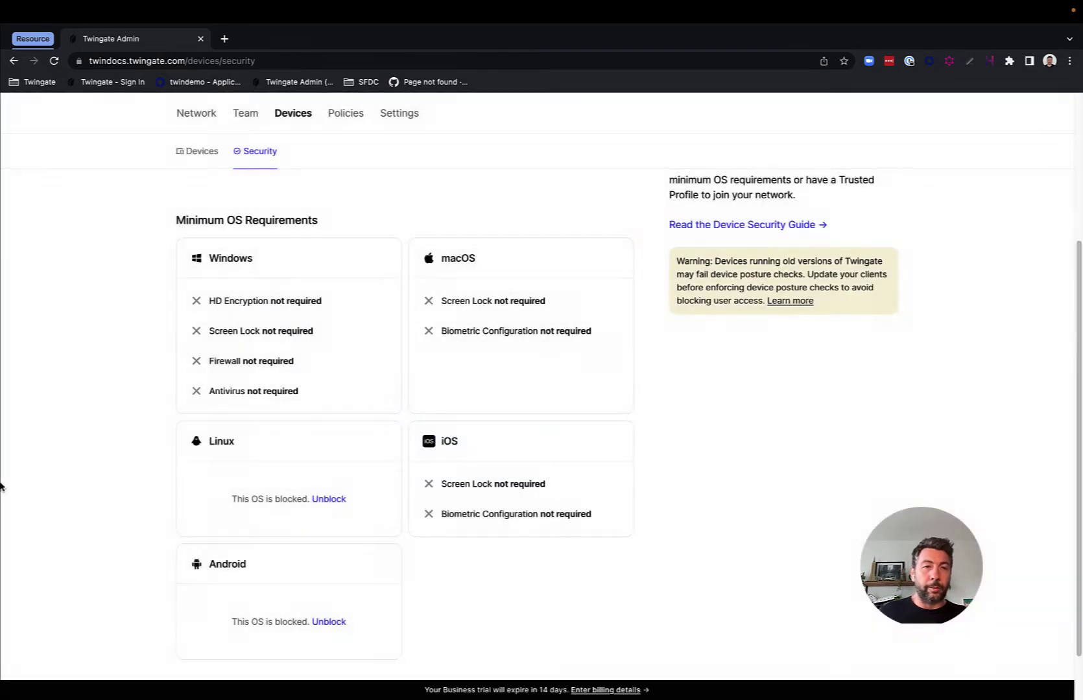
{"action": "scroll", "coordinate": [585, 564], "scroll_direction": "down", "scroll_amount": 1}
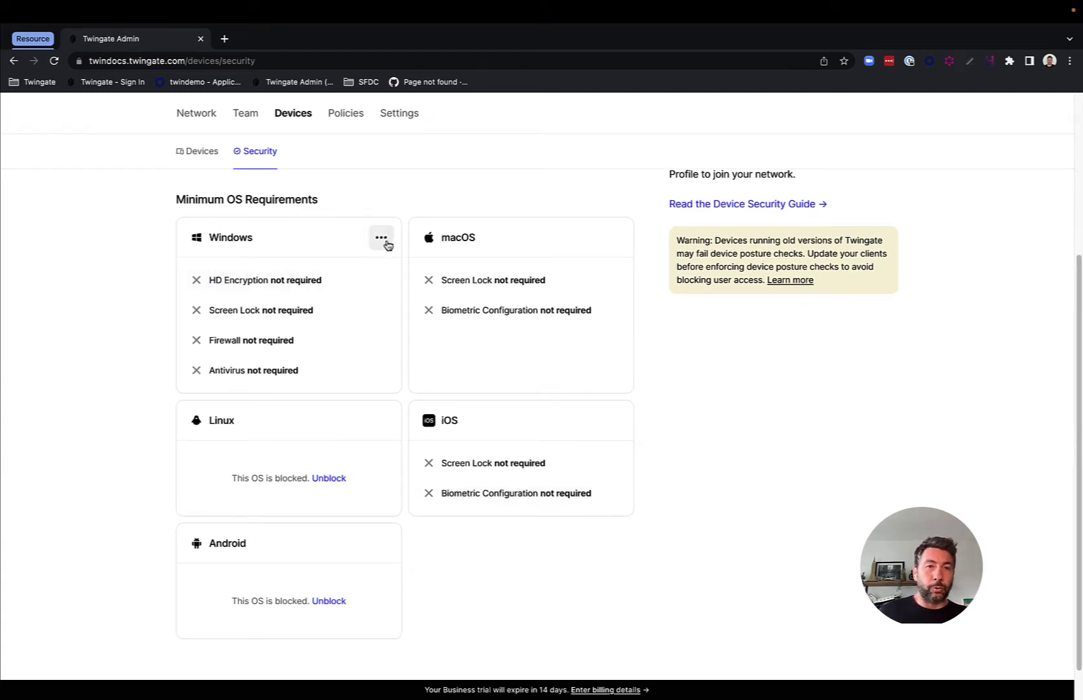
Step: Block Windows again from its card's options menu and confirm the block
{"action": "left_click", "coordinate": [383, 240]}
{"action": "left_click", "coordinate": [321, 274]}
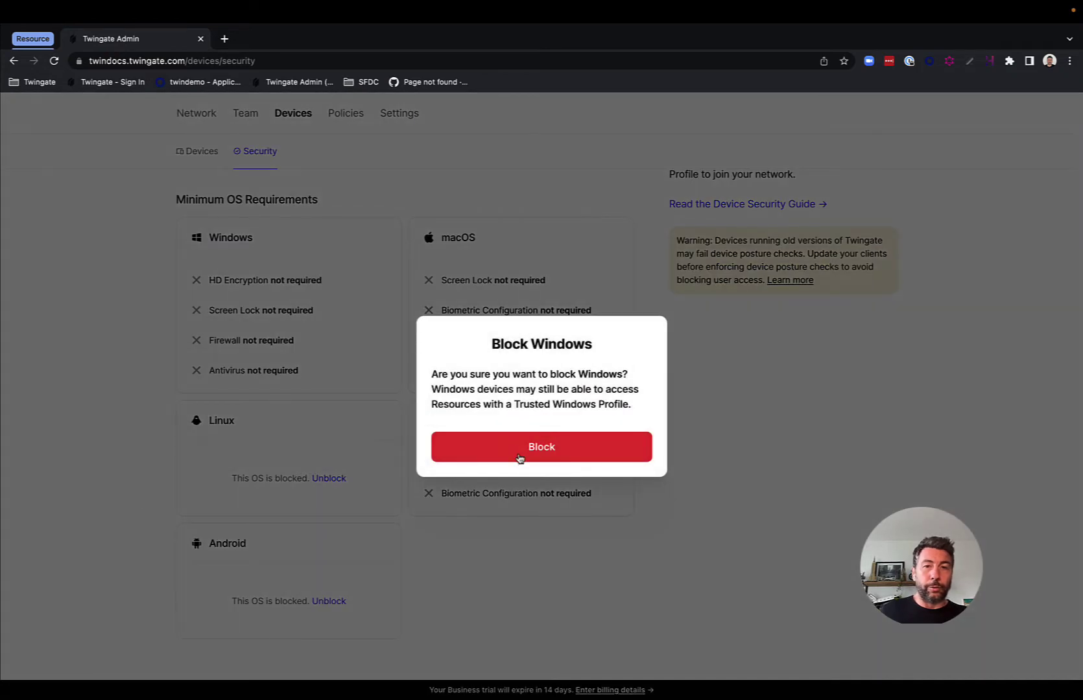
{"action": "left_click", "coordinate": [518, 449]}
{"action": "scroll", "coordinate": [67, 330], "scroll_direction": "up", "scroll_amount": 4}
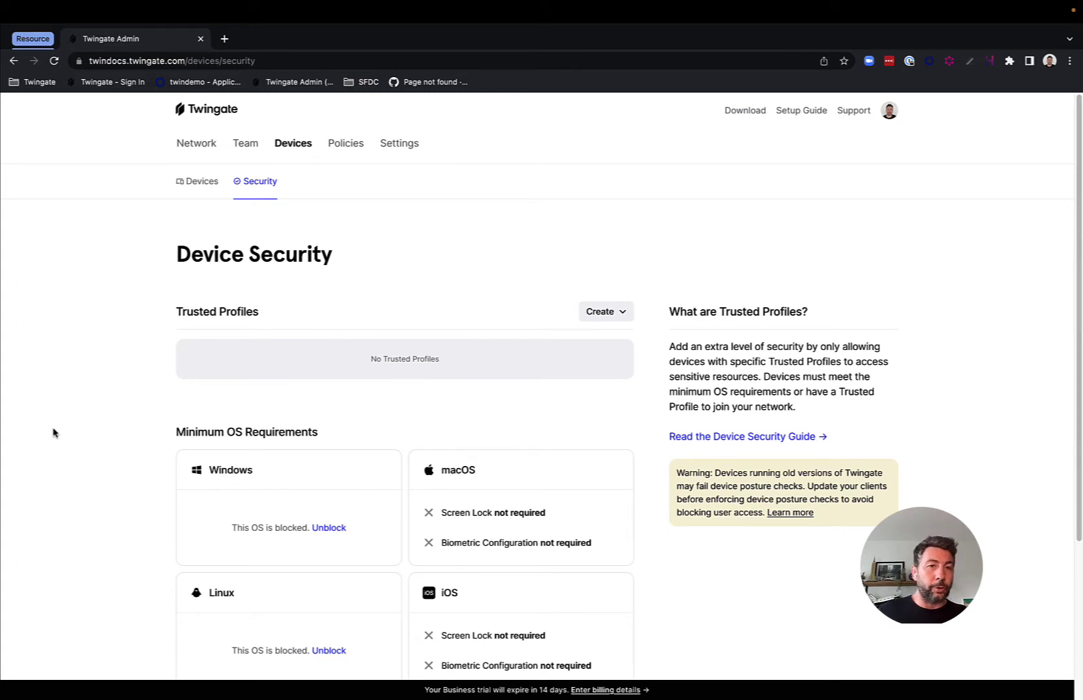
{"action": "scroll", "coordinate": [67, 524], "scroll_direction": "down", "scroll_amount": 5}
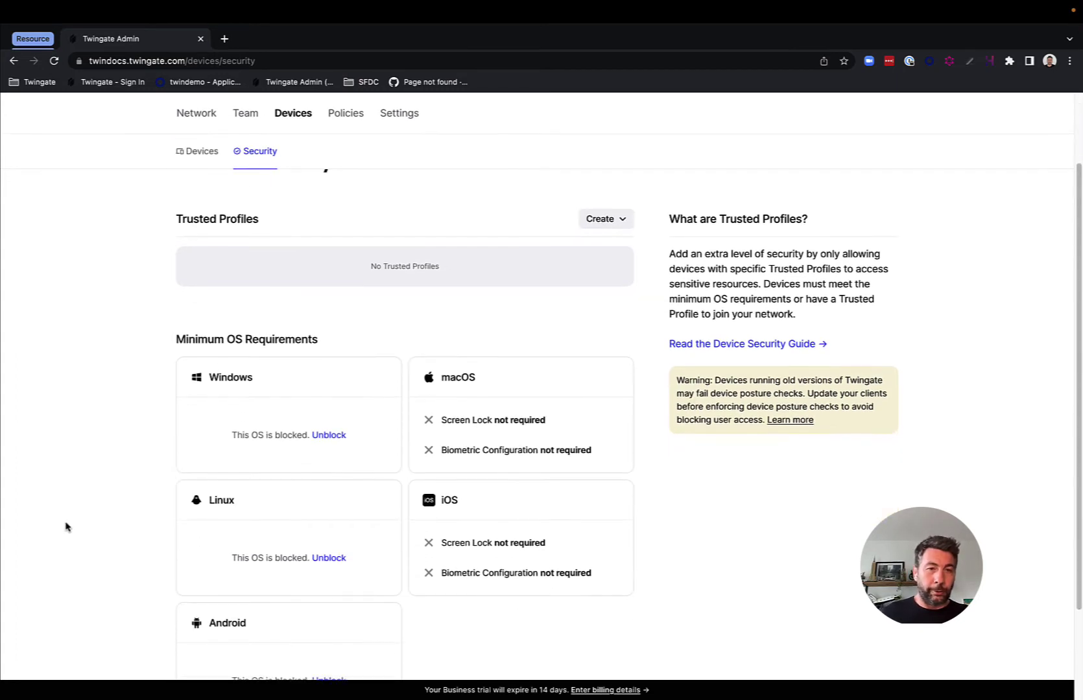
{"action": "scroll", "coordinate": [68, 525], "scroll_direction": "down", "scroll_amount": 1}
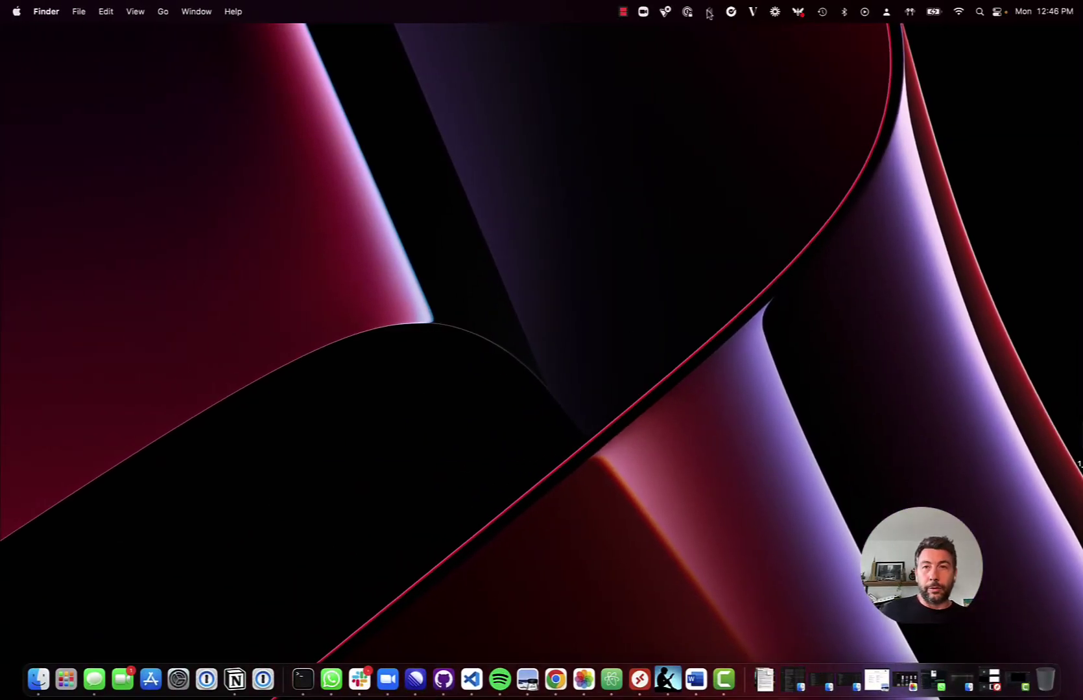
Step: Log the Mac's Twingate client in to twindocs with a Google account
{"action": "left_click", "coordinate": [710, 14]}
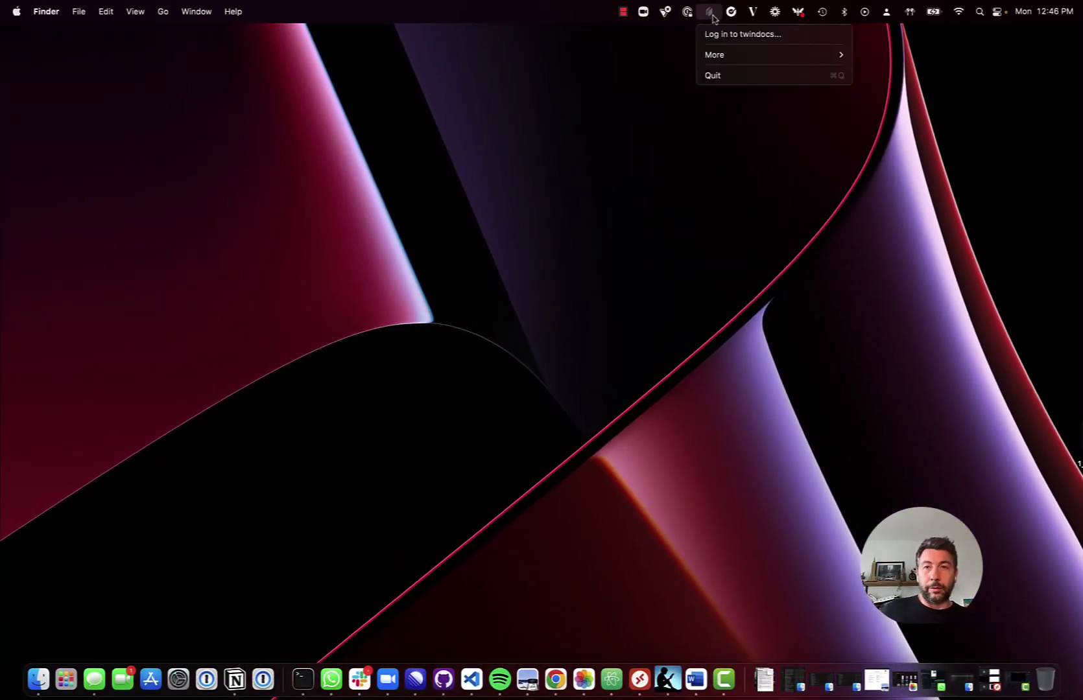
{"action": "left_click", "coordinate": [483, 170]}
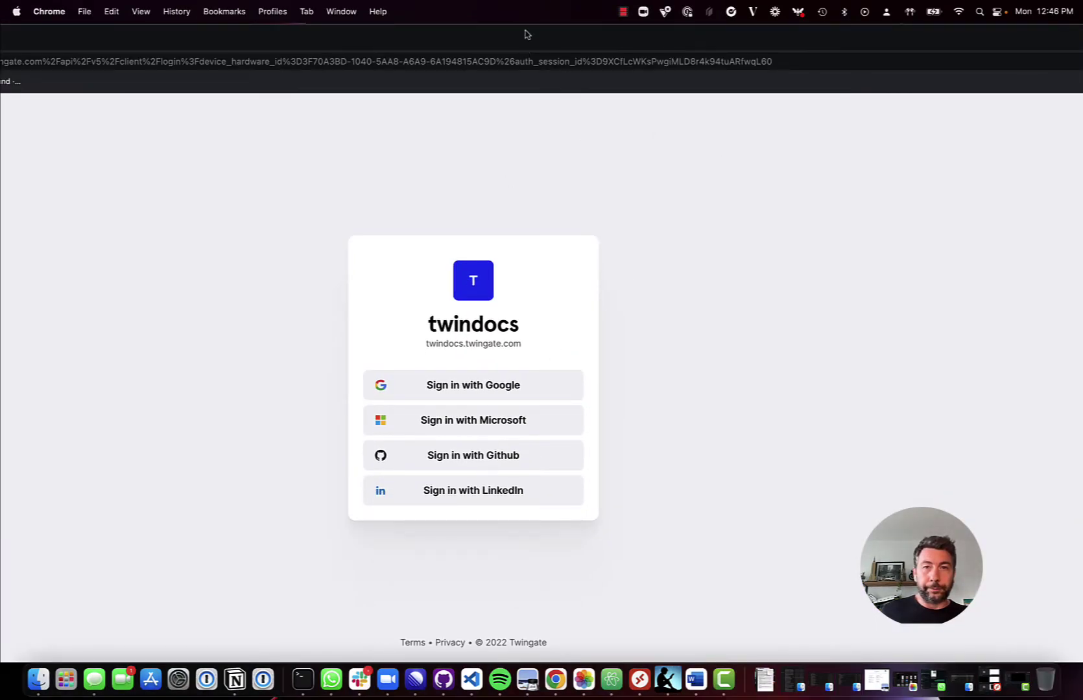
{"action": "left_click", "coordinate": [537, 386]}
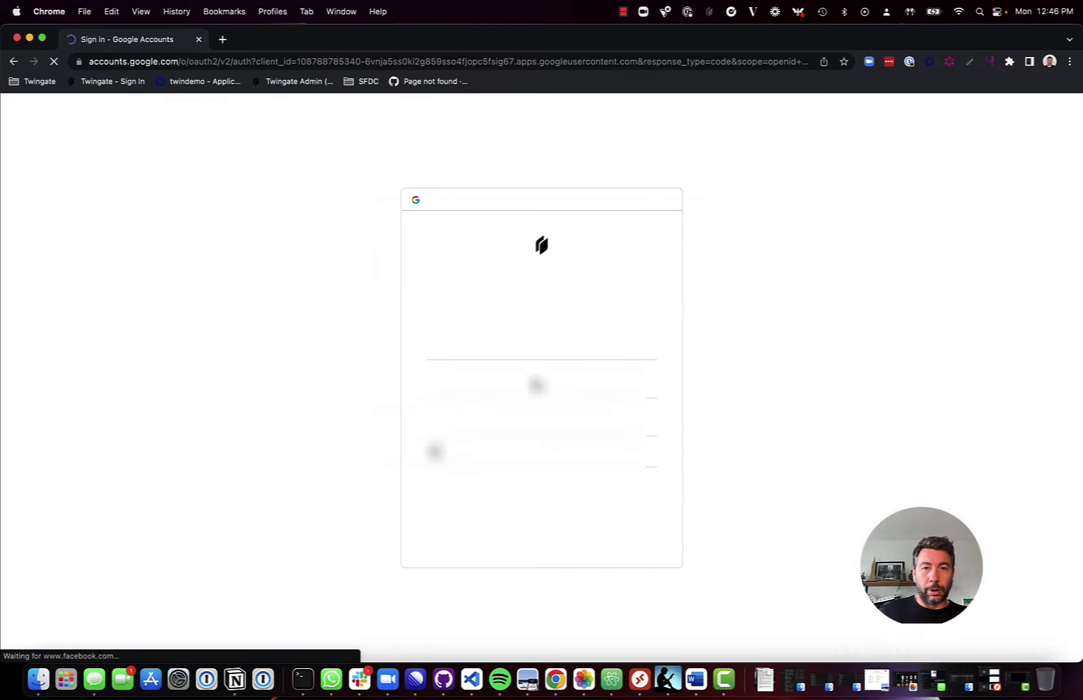
{"action": "left_click", "coordinate": [503, 337]}
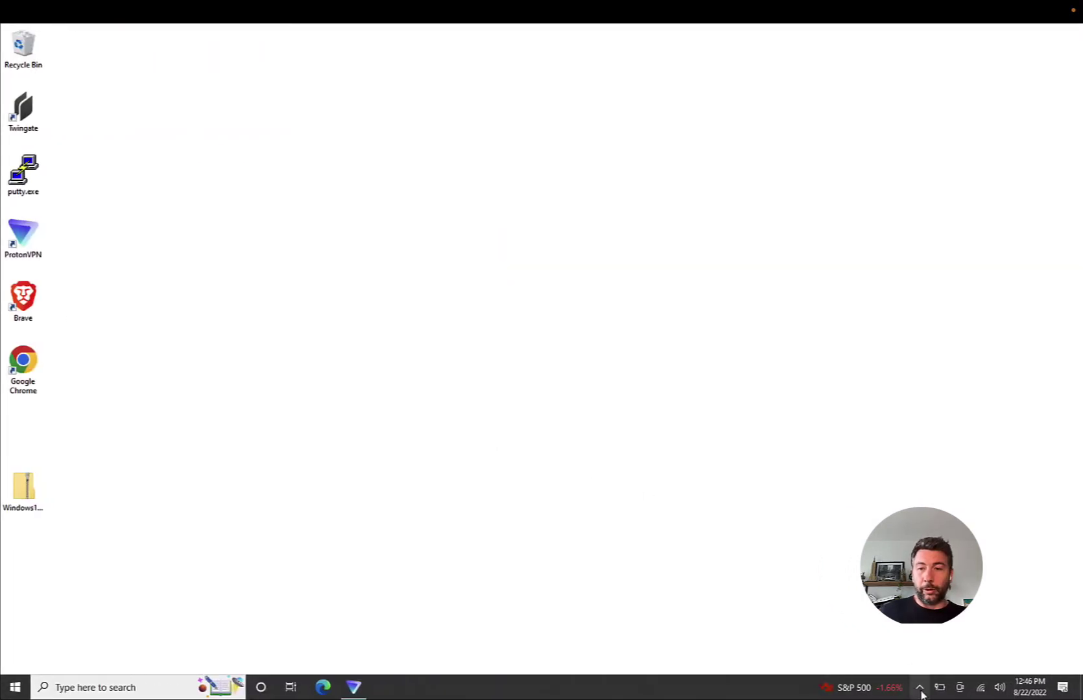
Step: On Windows, join twindocs.twingate.com and sign in with Google, reaching the Windows blocked page
{"action": "left_click", "coordinate": [919, 687]}
{"action": "left_click", "coordinate": [943, 641]}
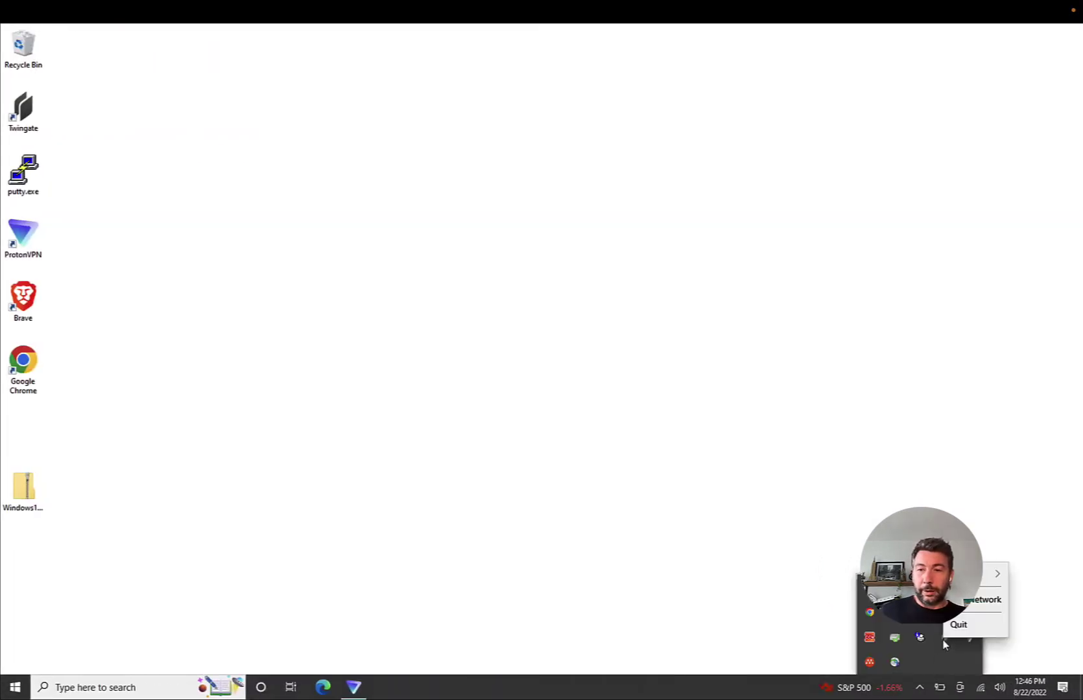
{"action": "left_click", "coordinate": [981, 599]}
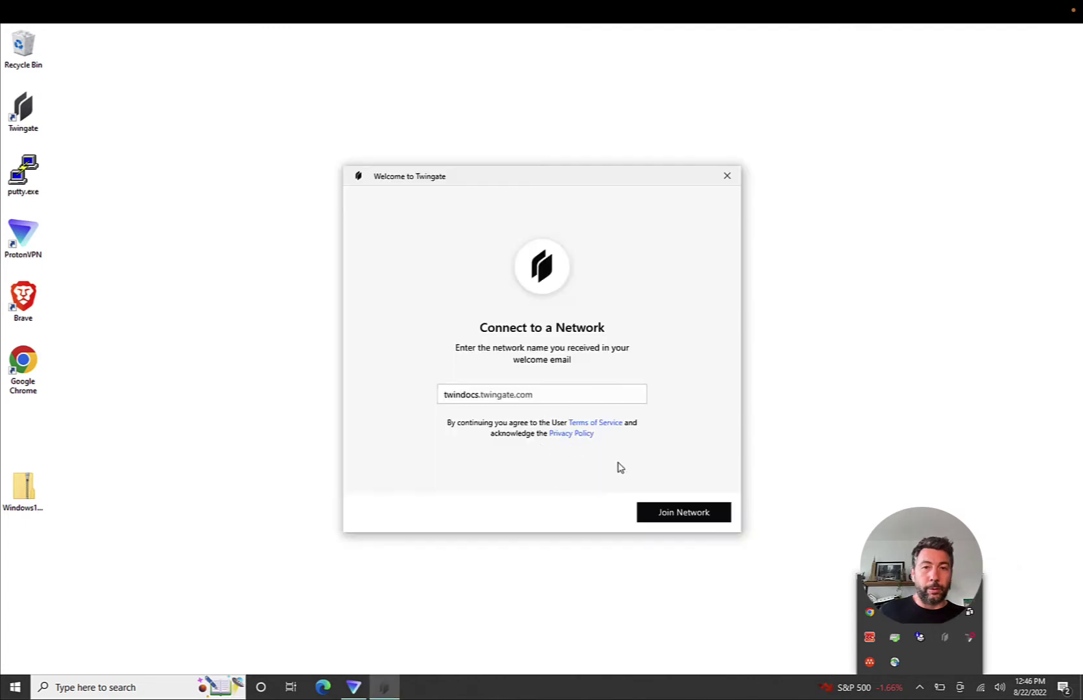
{"action": "left_click", "coordinate": [662, 513]}
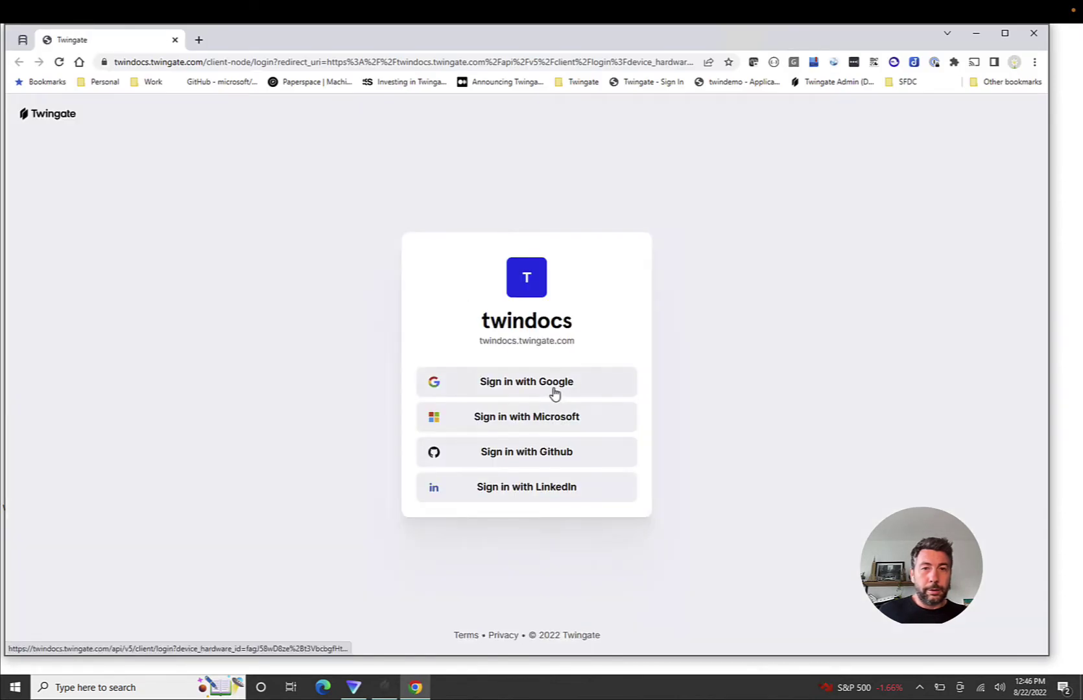
{"action": "left_click", "coordinate": [539, 387]}
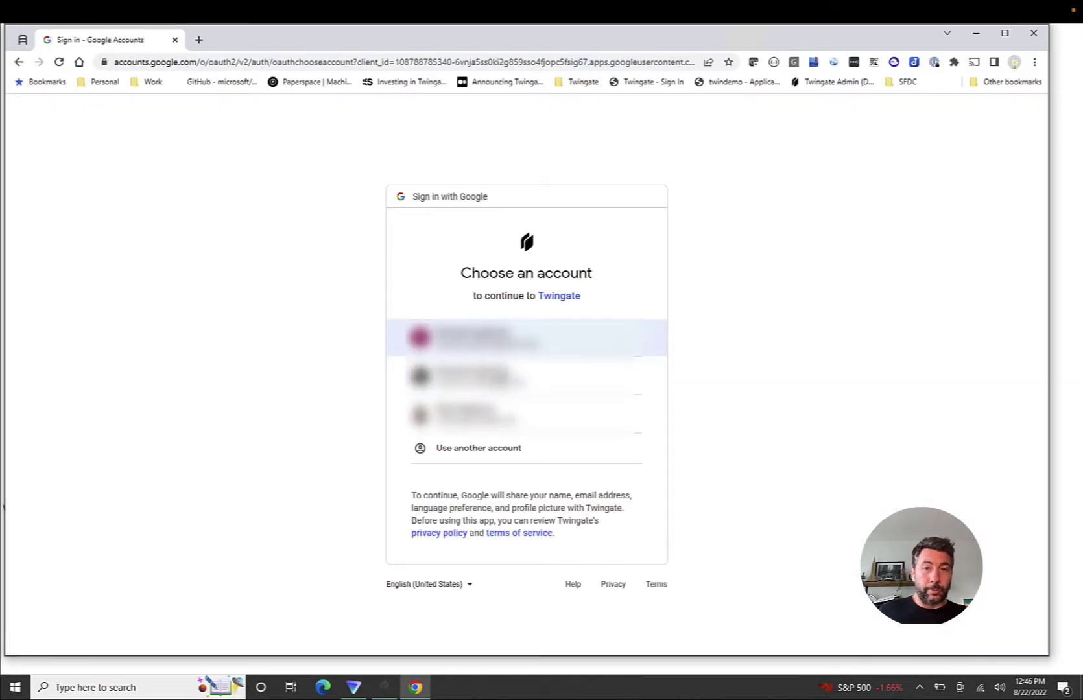
{"action": "left_click", "coordinate": [474, 414]}
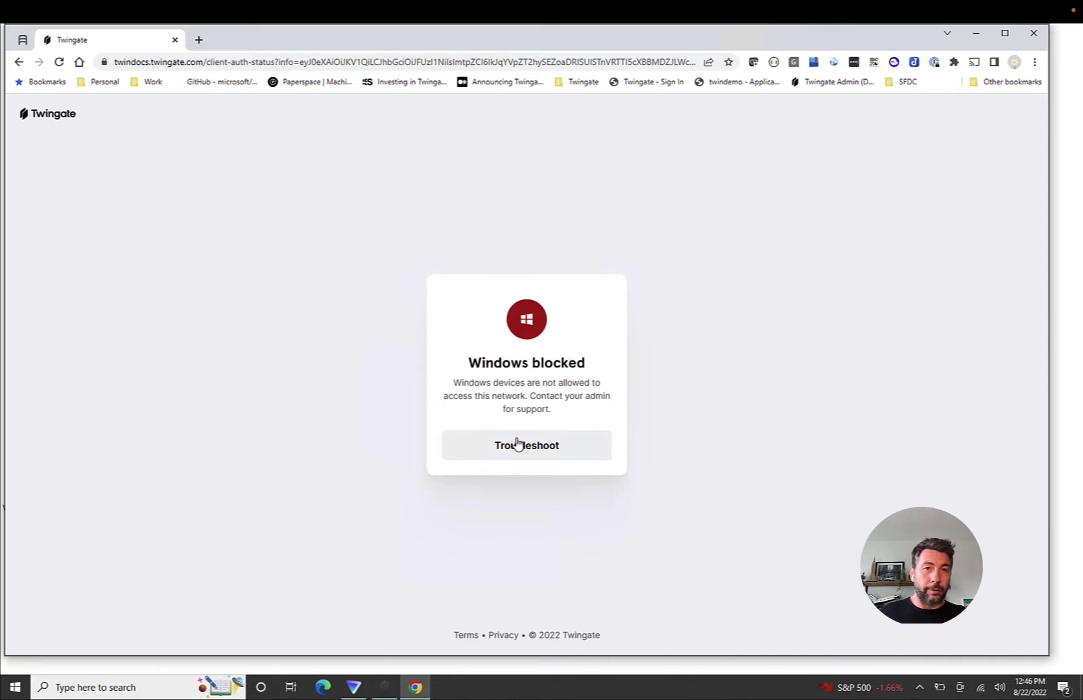
{"action": "key", "text": "ctrl+Left"}
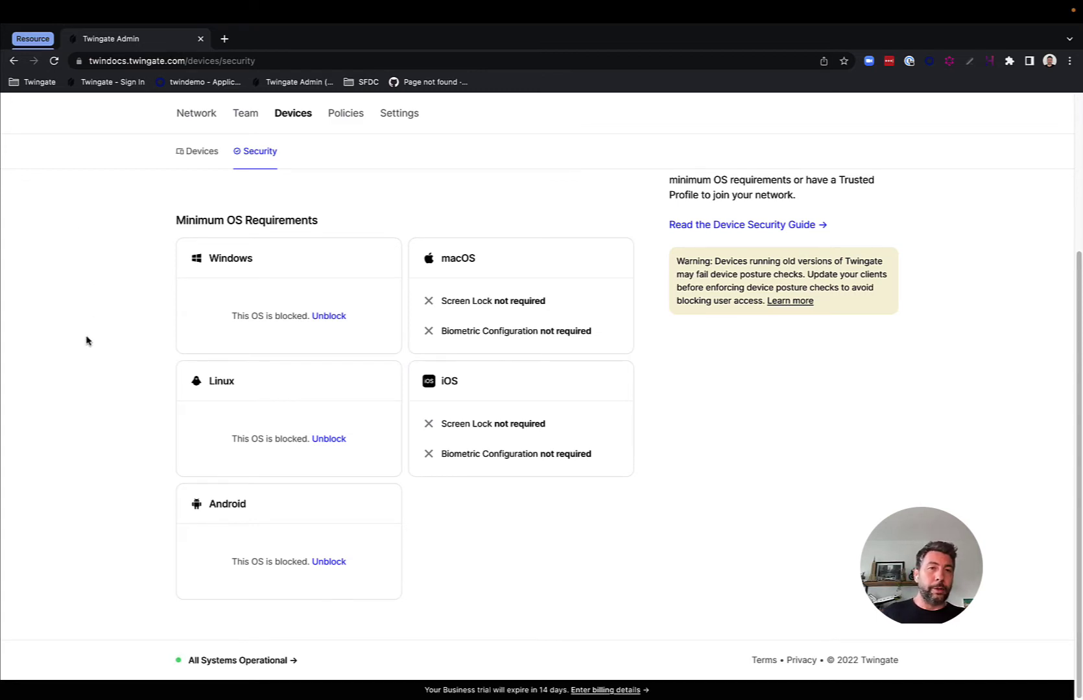
Step: Start a new trusted Windows profile under Trusted Profiles, then discard the form unsaved
{"action": "scroll", "coordinate": [88, 340], "scroll_direction": "up", "scroll_amount": 3}
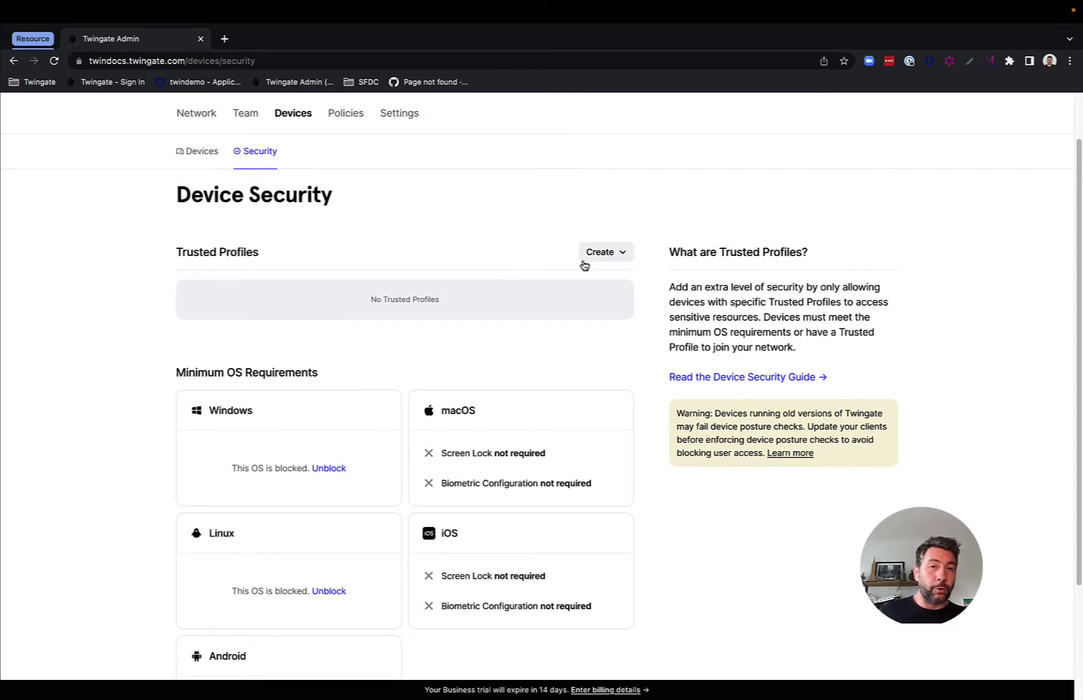
{"action": "left_click", "coordinate": [621, 255]}
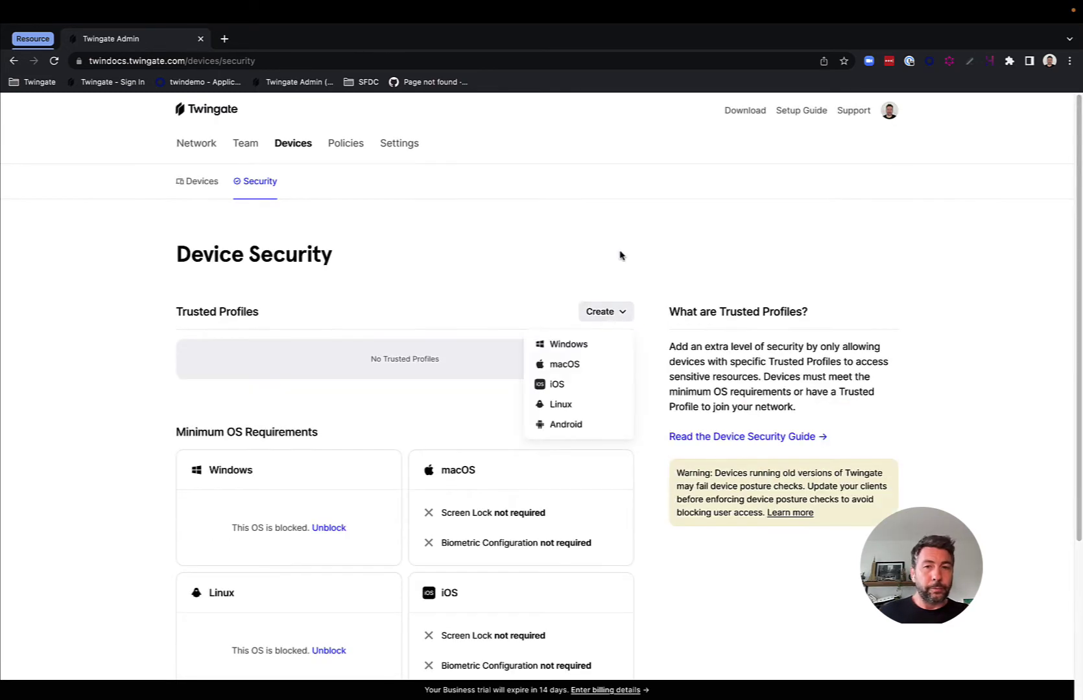
{"action": "left_click", "coordinate": [595, 346]}
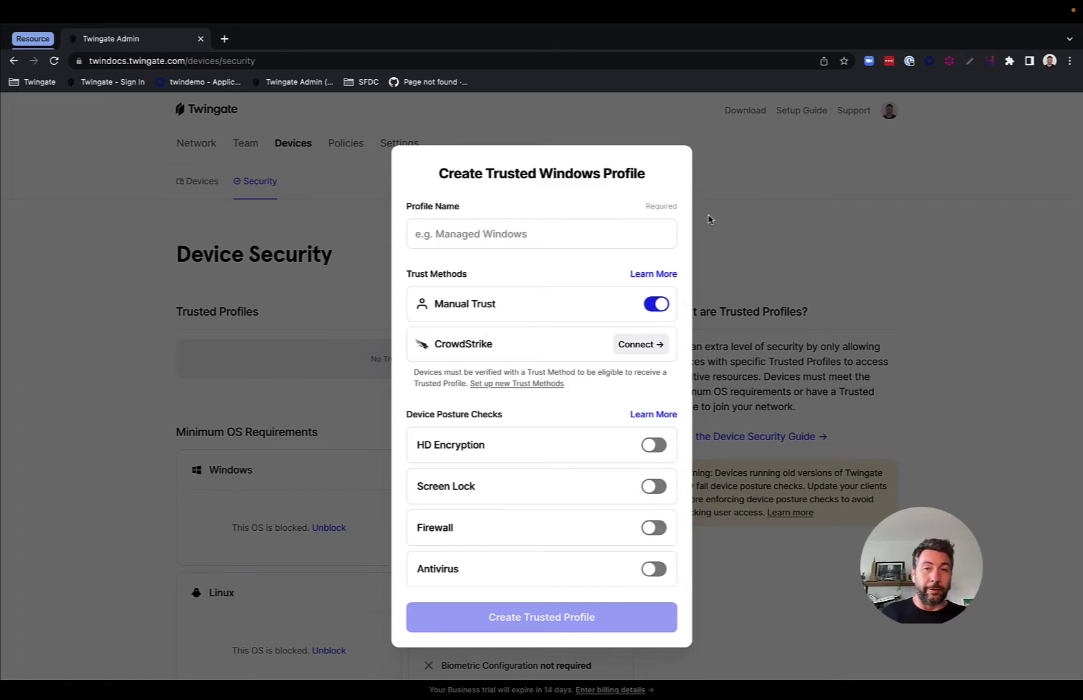
{"action": "left_click", "coordinate": [895, 221]}
{"action": "scroll", "coordinate": [396, 430], "scroll_direction": "down", "scroll_amount": 3}
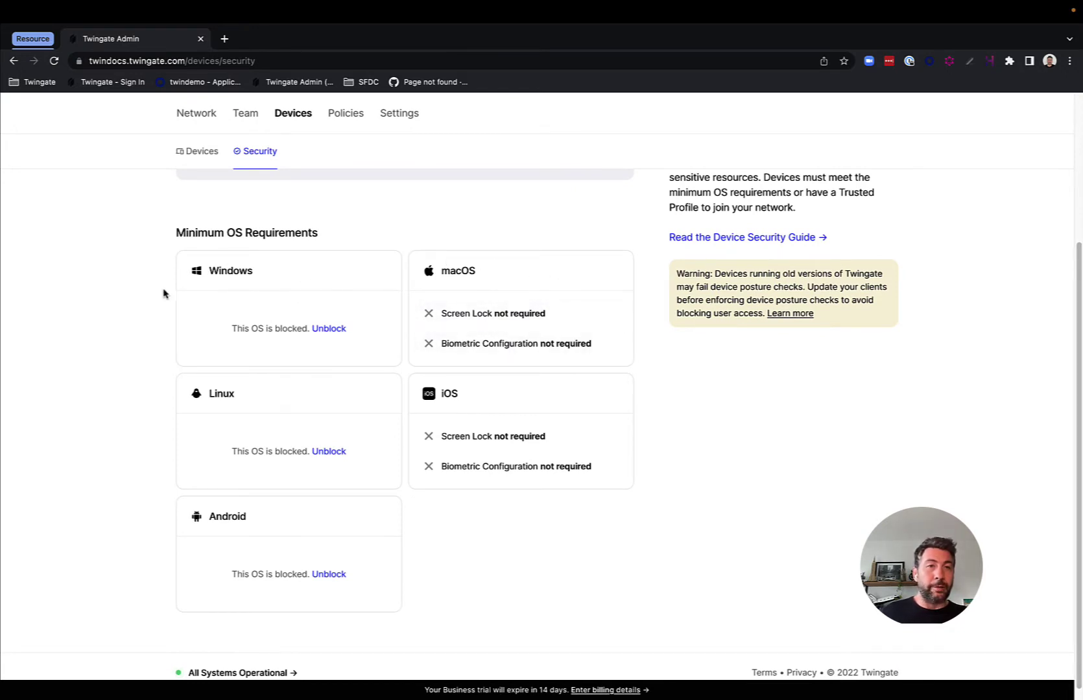
Step: Browse the Devices and Policies pages, then return to Devices > Security
{"action": "left_click", "coordinate": [195, 155]}
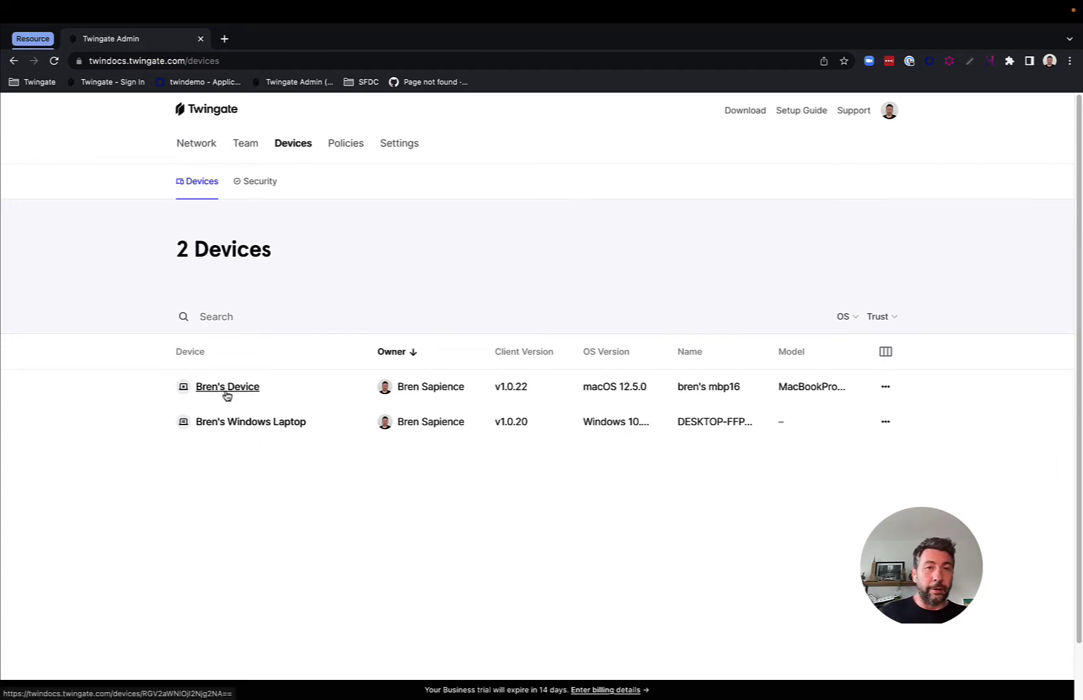
{"action": "left_click", "coordinate": [340, 144]}
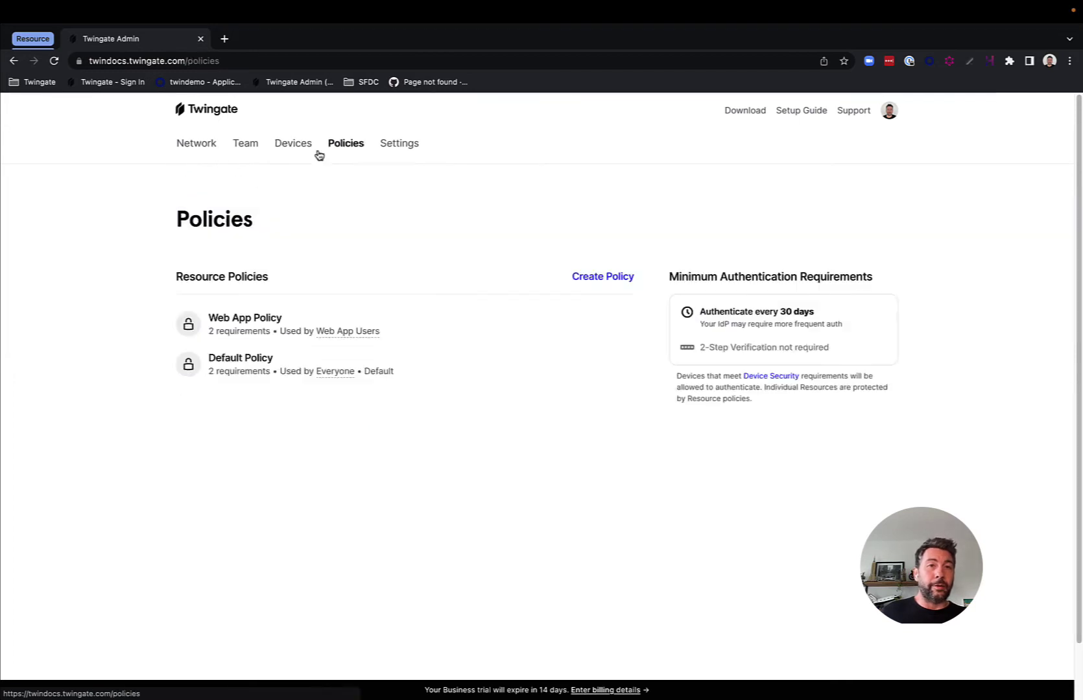
{"action": "left_click", "coordinate": [285, 146]}
{"action": "left_click", "coordinate": [258, 182]}
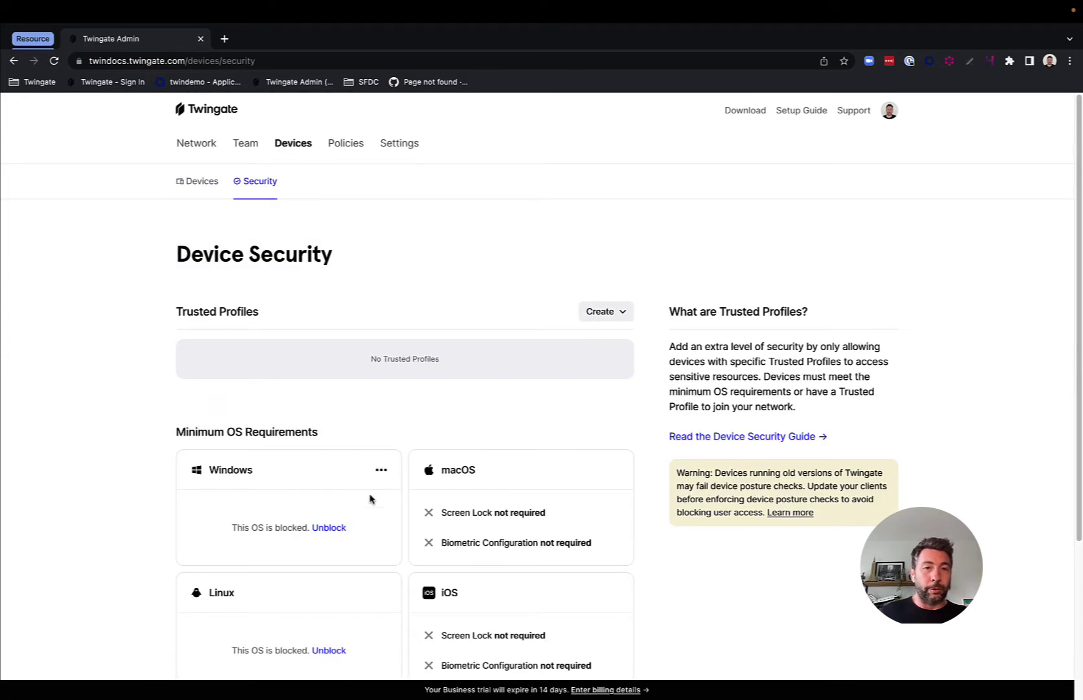
{"action": "scroll", "coordinate": [370, 499], "scroll_direction": "down", "scroll_amount": 2}
{"action": "scroll", "coordinate": [370, 500], "scroll_direction": "up", "scroll_amount": 2}
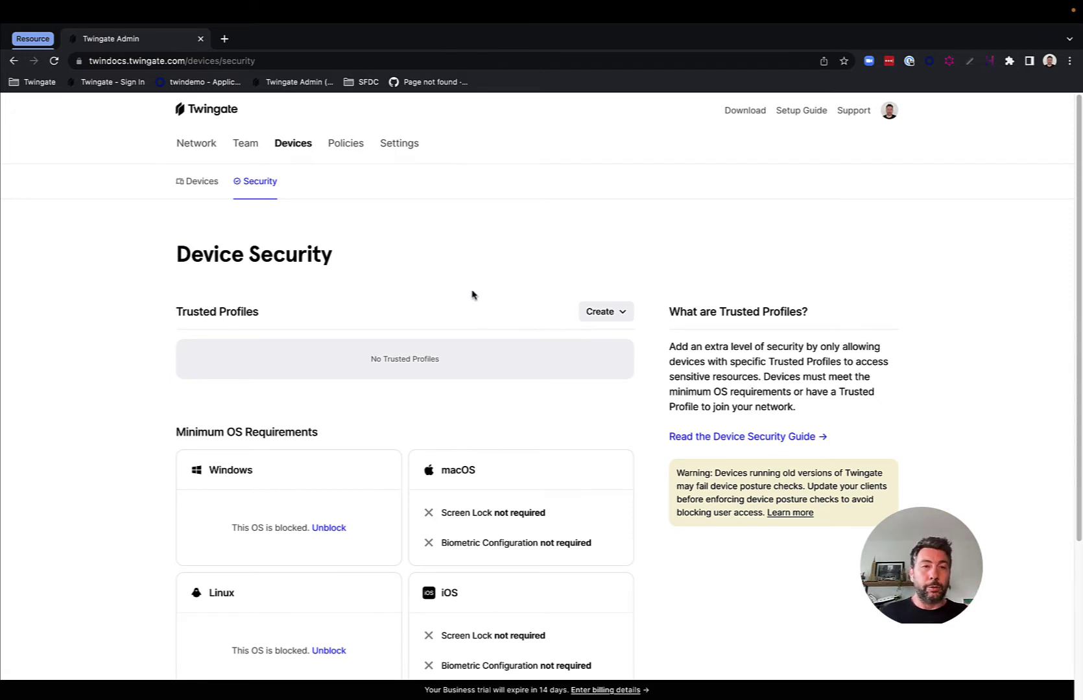
Step: Create a trusted Windows profile named 'VIP Windows' with 0 requirements
{"action": "left_click", "coordinate": [602, 312]}
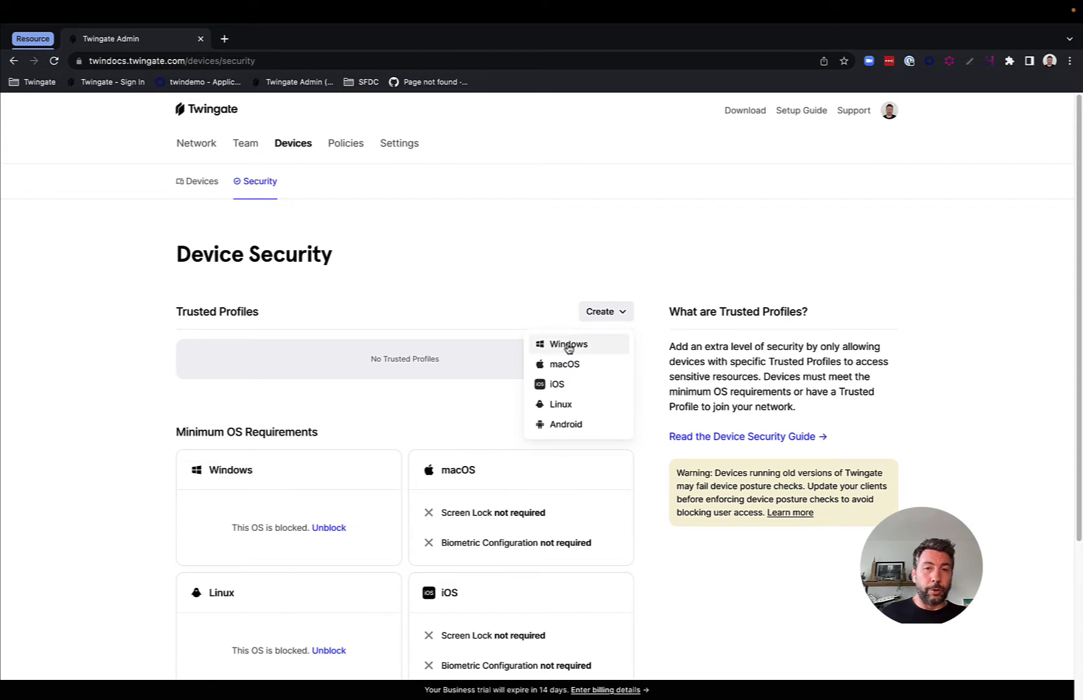
{"action": "left_click", "coordinate": [568, 347]}
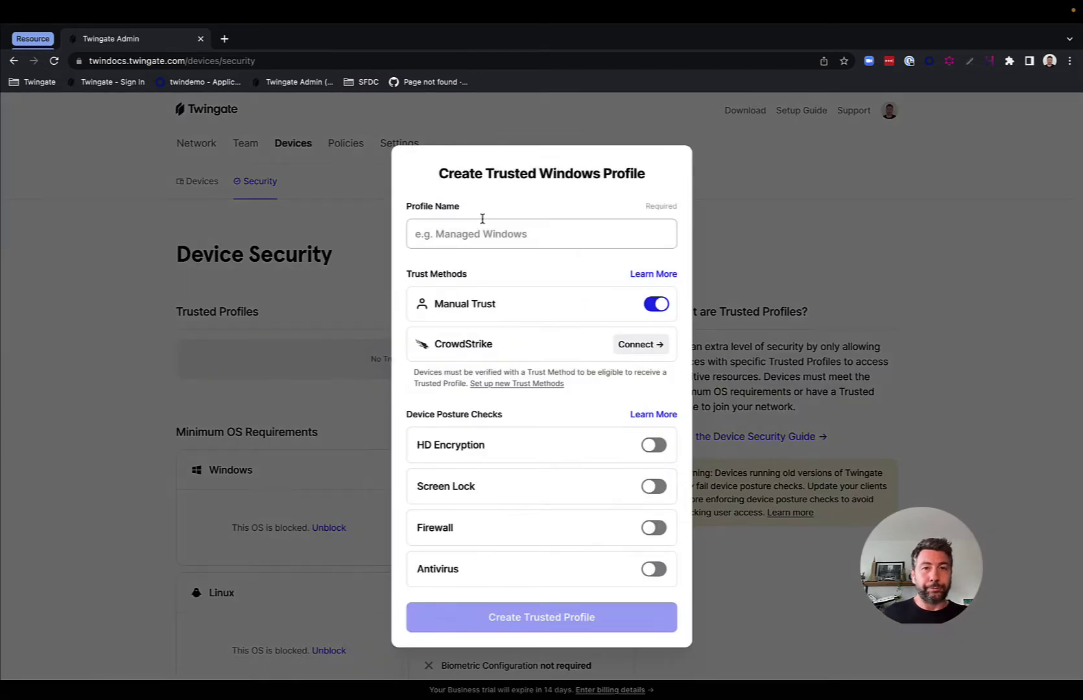
{"action": "left_click", "coordinate": [481, 233]}
{"action": "type", "text": "VIP"}
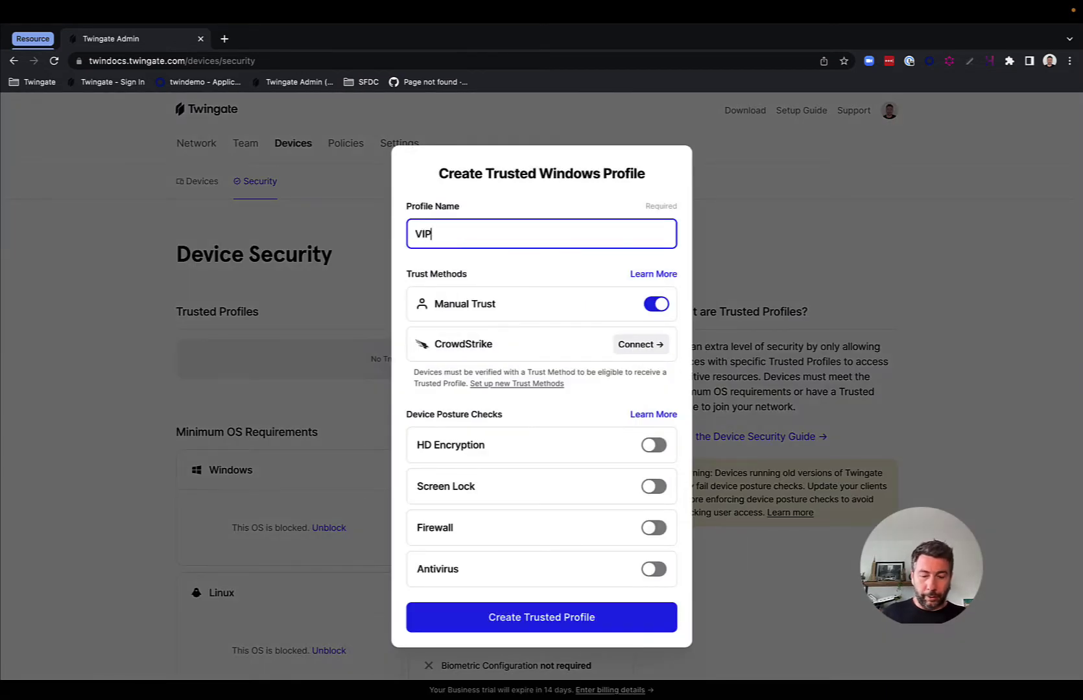
{"action": "type", "text": " Windows"}
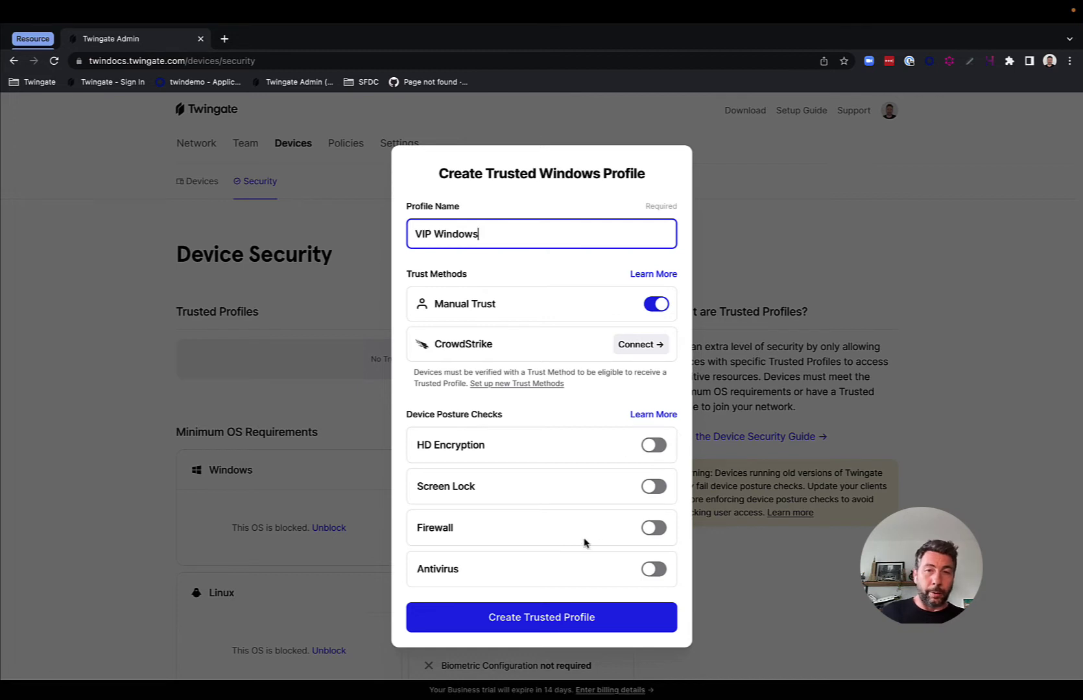
{"action": "left_click", "coordinate": [537, 622]}
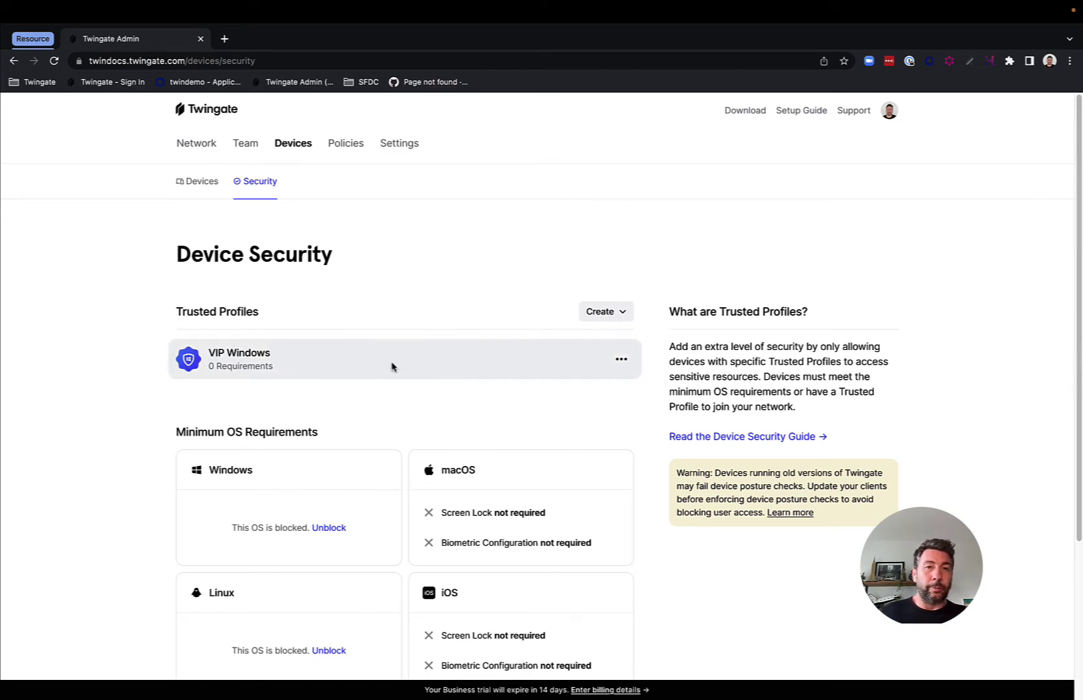
{"action": "left_click", "coordinate": [621, 358]}
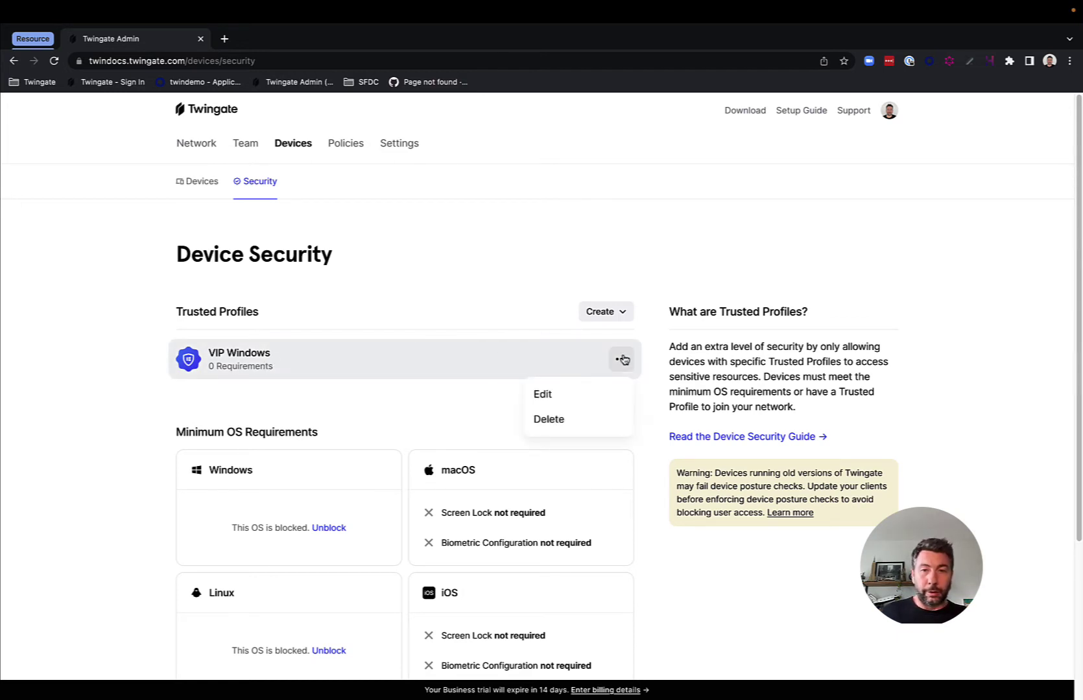
{"action": "left_click", "coordinate": [115, 424]}
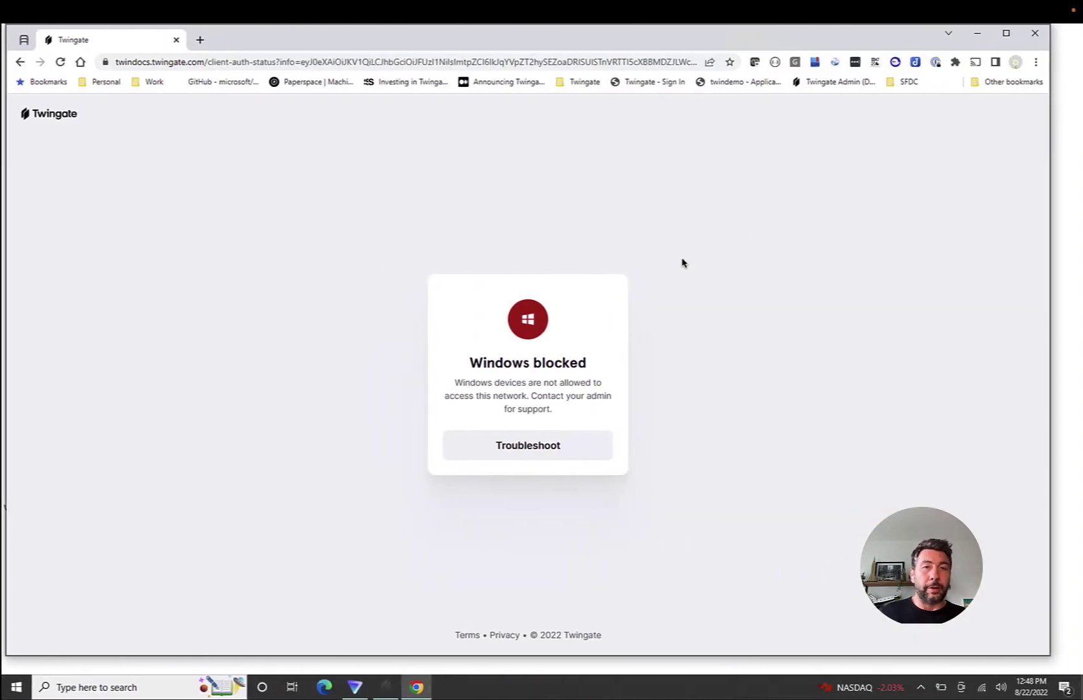
Step: Rejoin twindocs on Windows with Google sign-in, then view the admin Devices list of 2 devices
{"action": "left_click", "coordinate": [176, 39]}
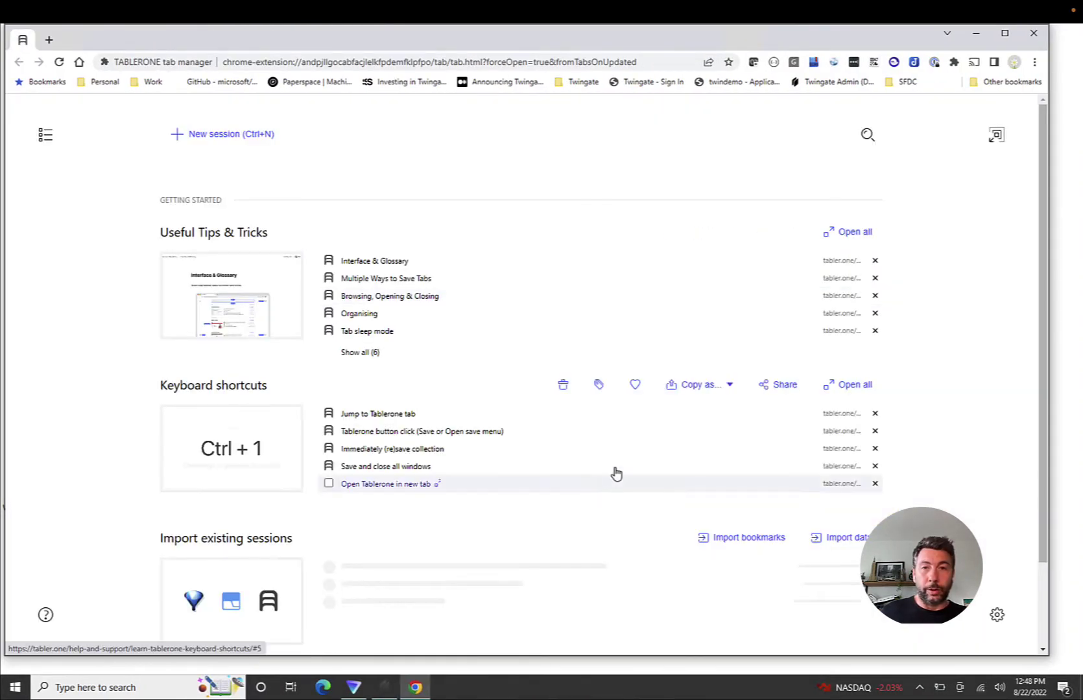
{"action": "left_click", "coordinate": [1033, 32]}
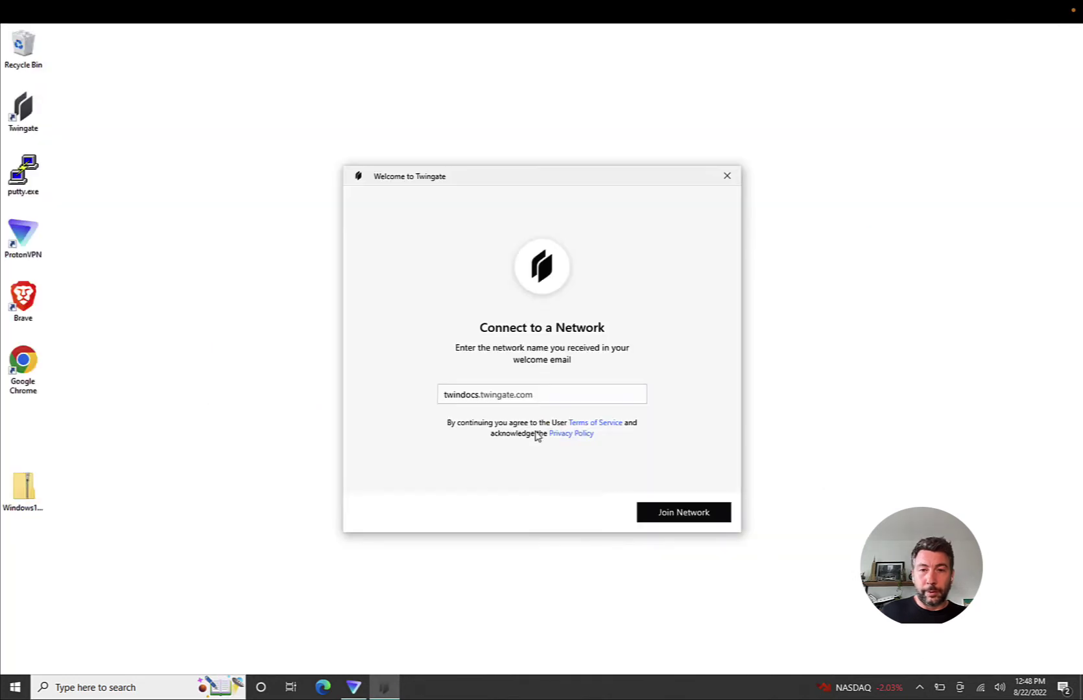
{"action": "left_click", "coordinate": [689, 515]}
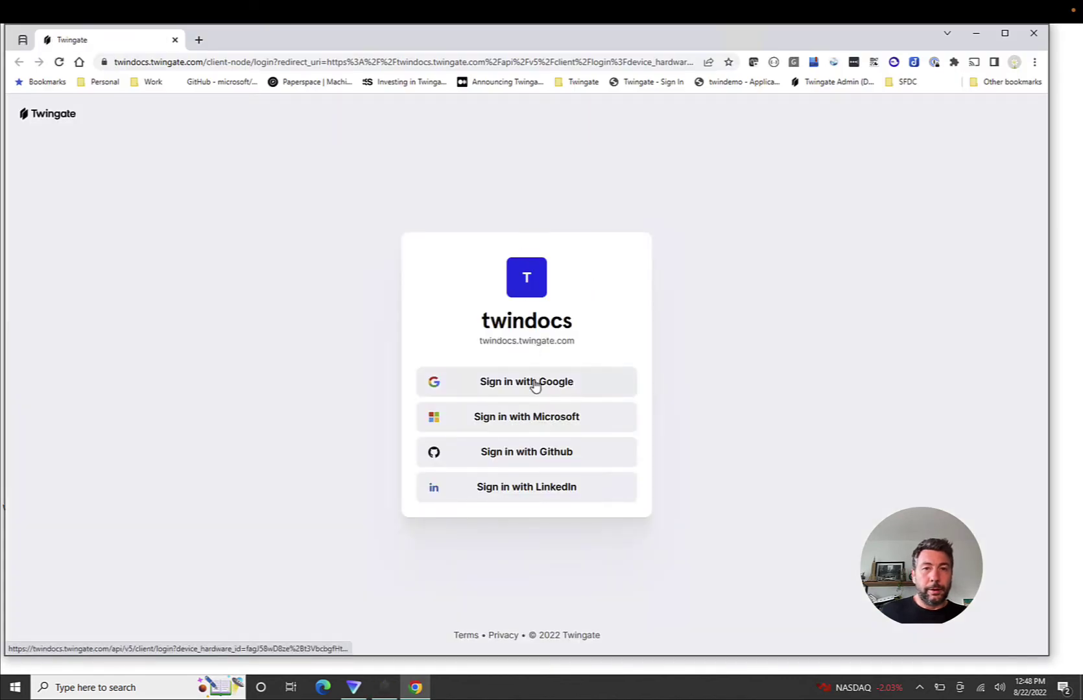
{"action": "left_click", "coordinate": [535, 386]}
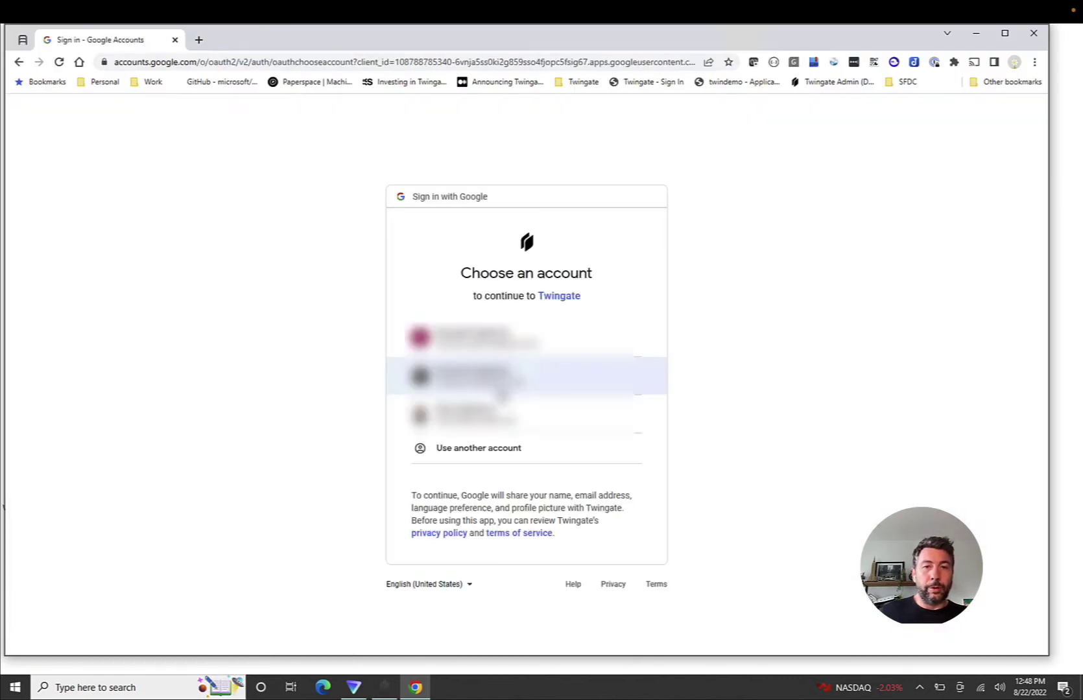
{"action": "left_click", "coordinate": [491, 421]}
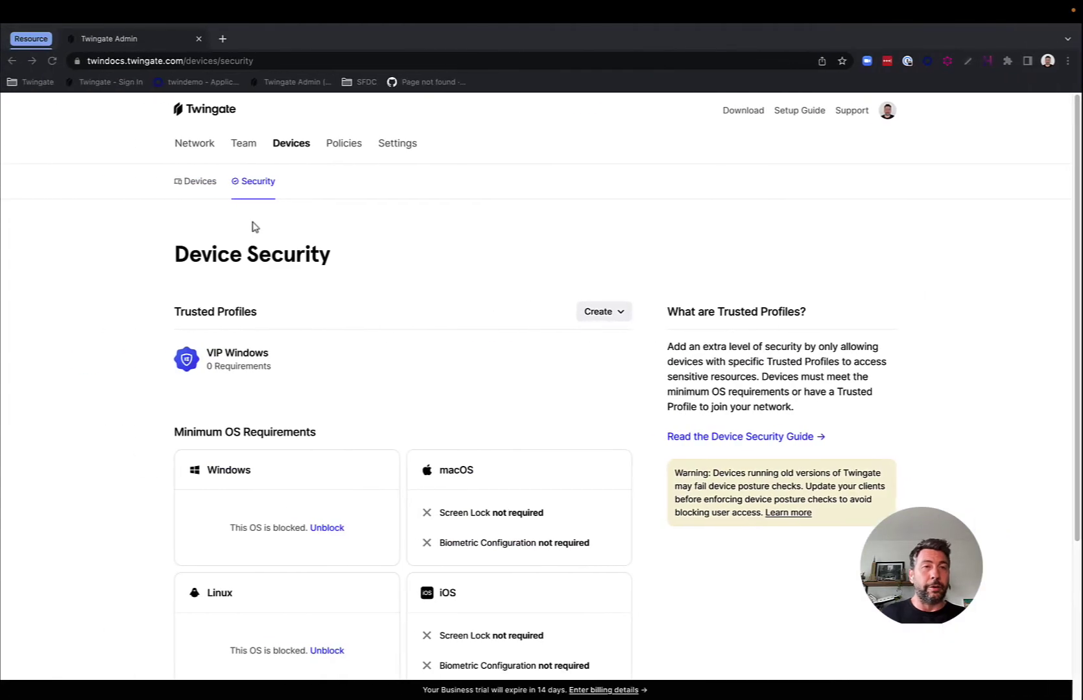
{"action": "left_click", "coordinate": [197, 181]}
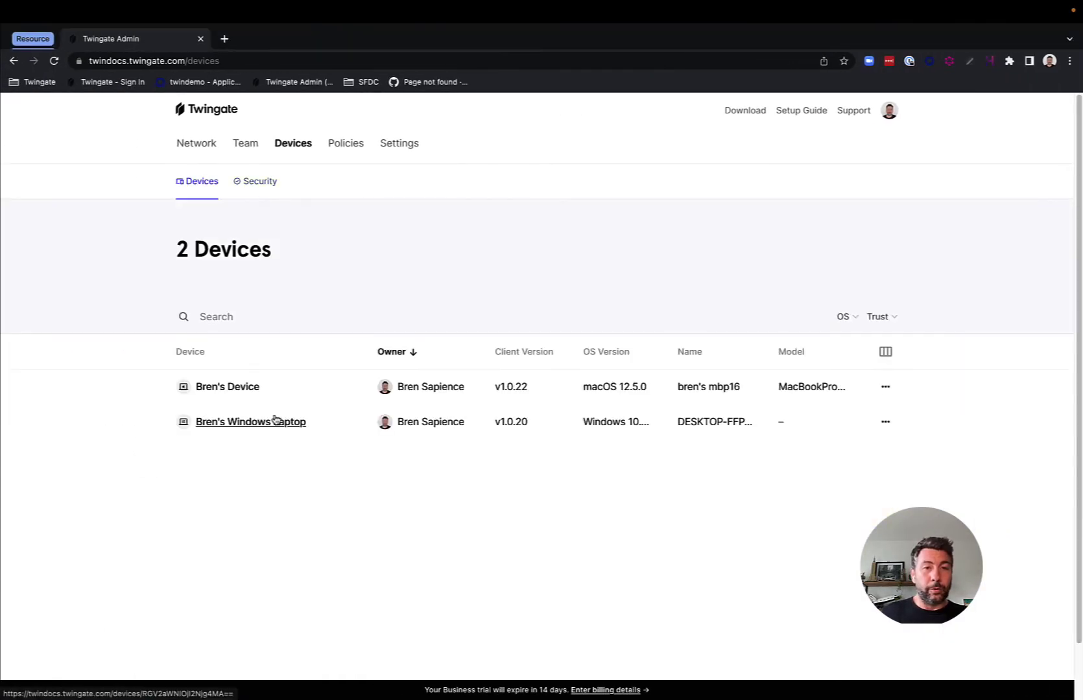
Step: Mark the Windows laptop as a trusted device in the admin devices list
{"action": "left_click", "coordinate": [885, 422]}
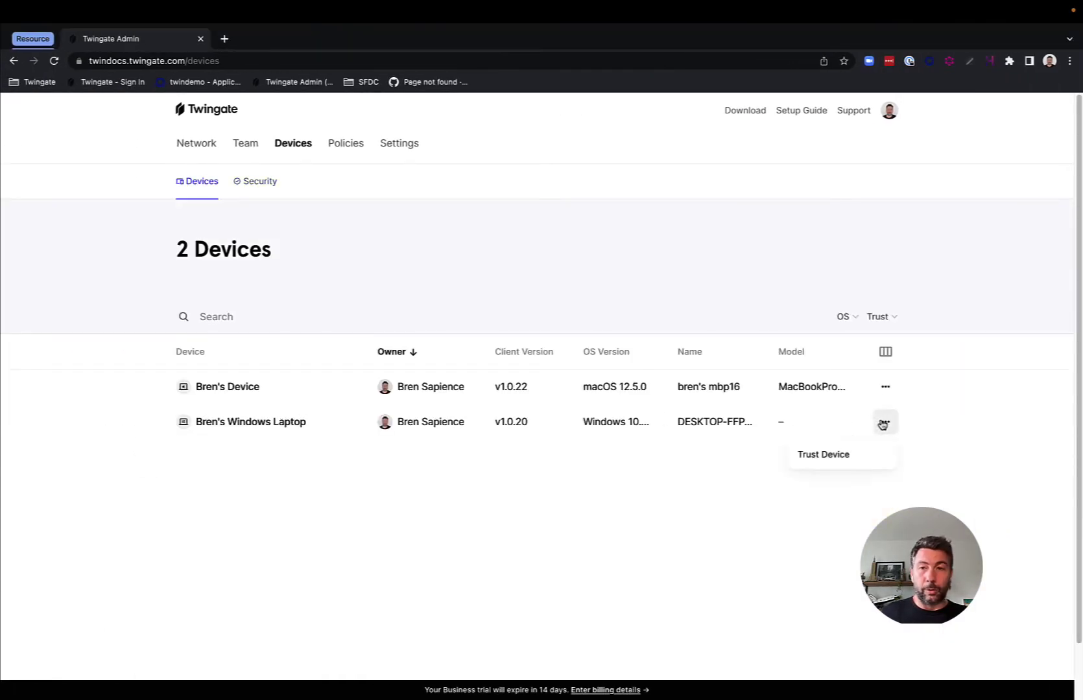
{"action": "left_click", "coordinate": [839, 456]}
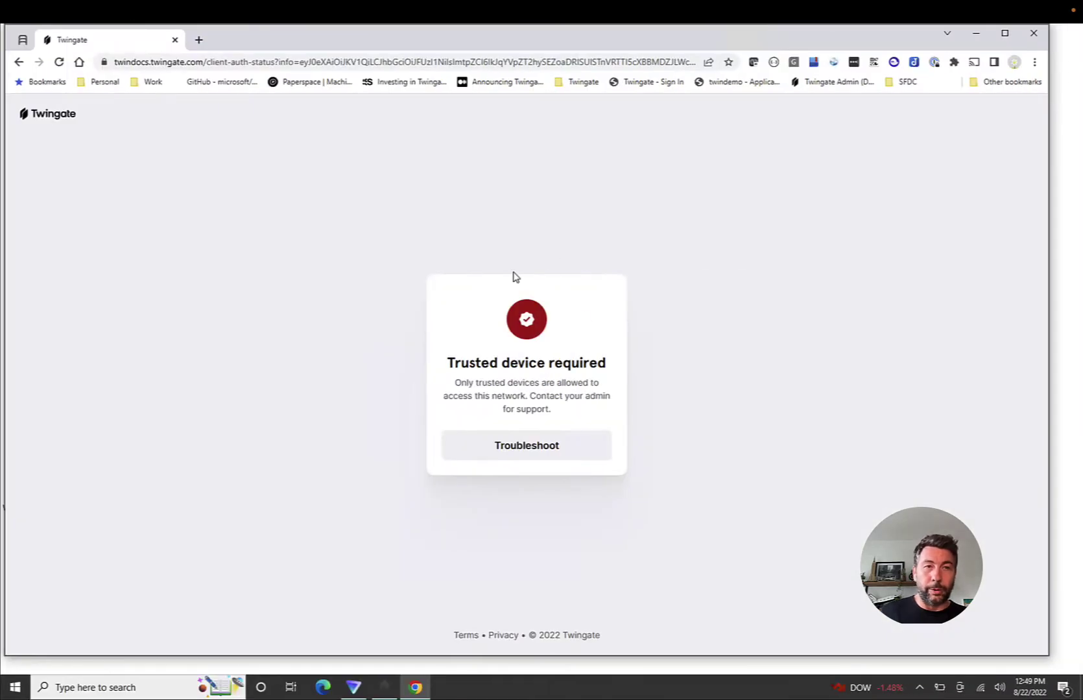
{"action": "left_click", "coordinate": [174, 40]}
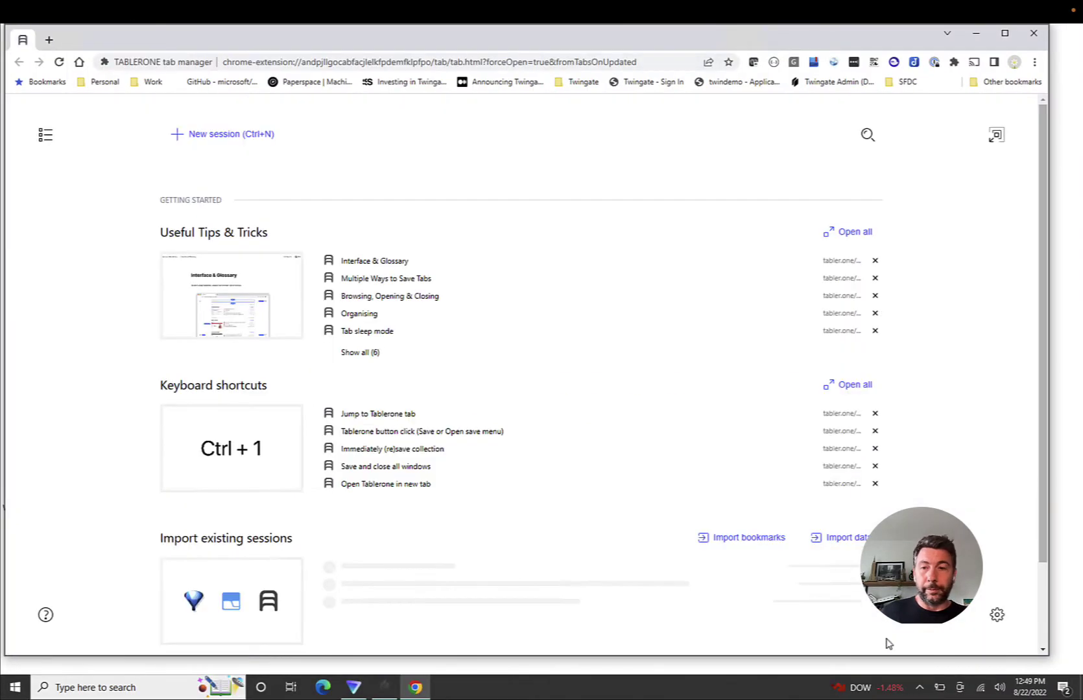
Step: Rejoin twindocs from the Windows tray client and sign in with Google again
{"action": "left_click", "coordinate": [920, 687]}
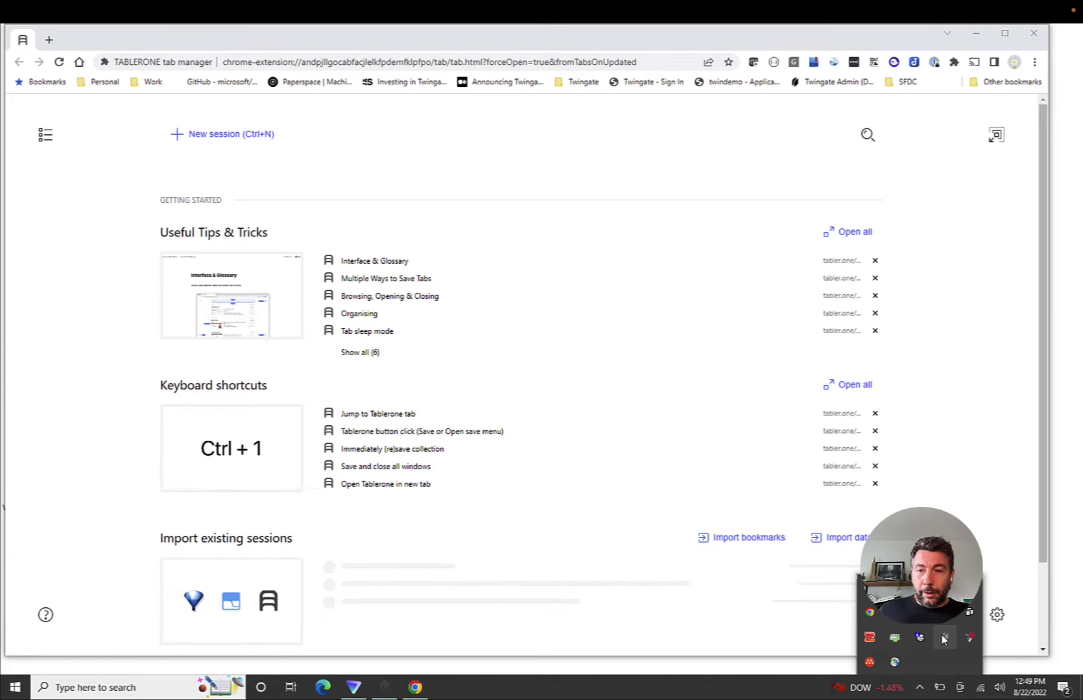
{"action": "left_click", "coordinate": [943, 638]}
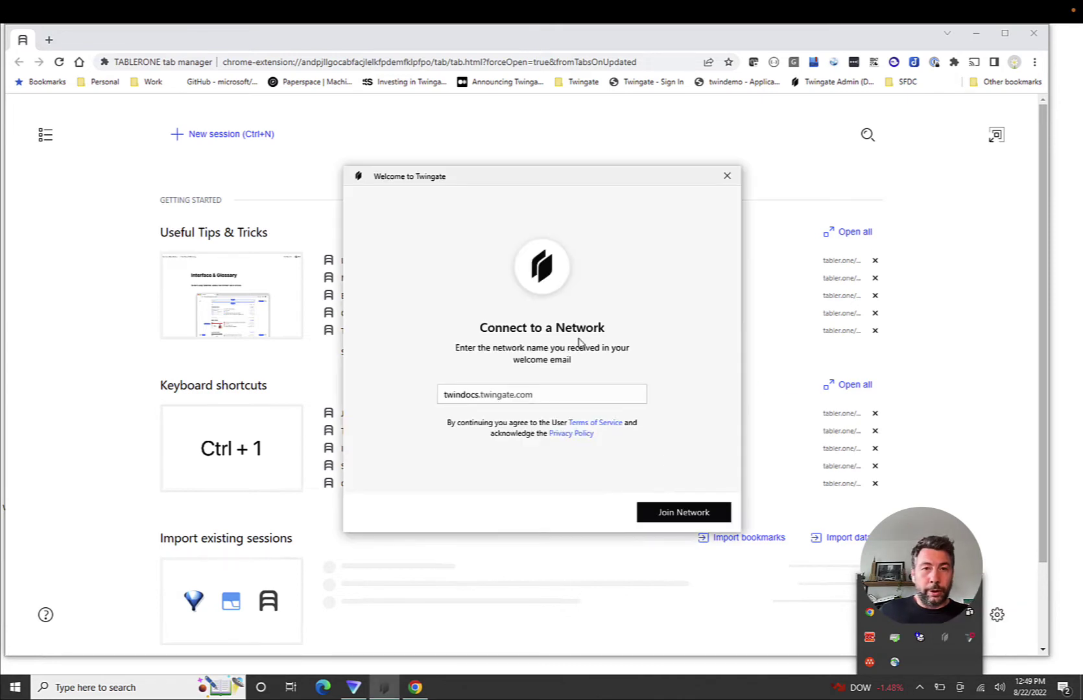
{"action": "left_click", "coordinate": [659, 511]}
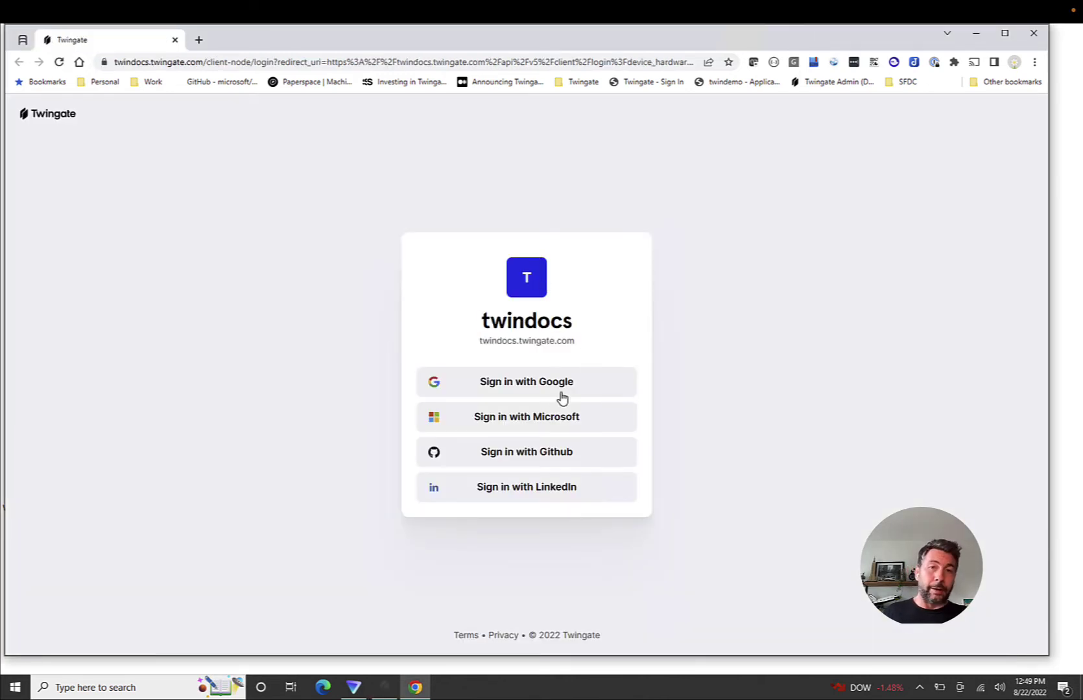
{"action": "left_click", "coordinate": [531, 389]}
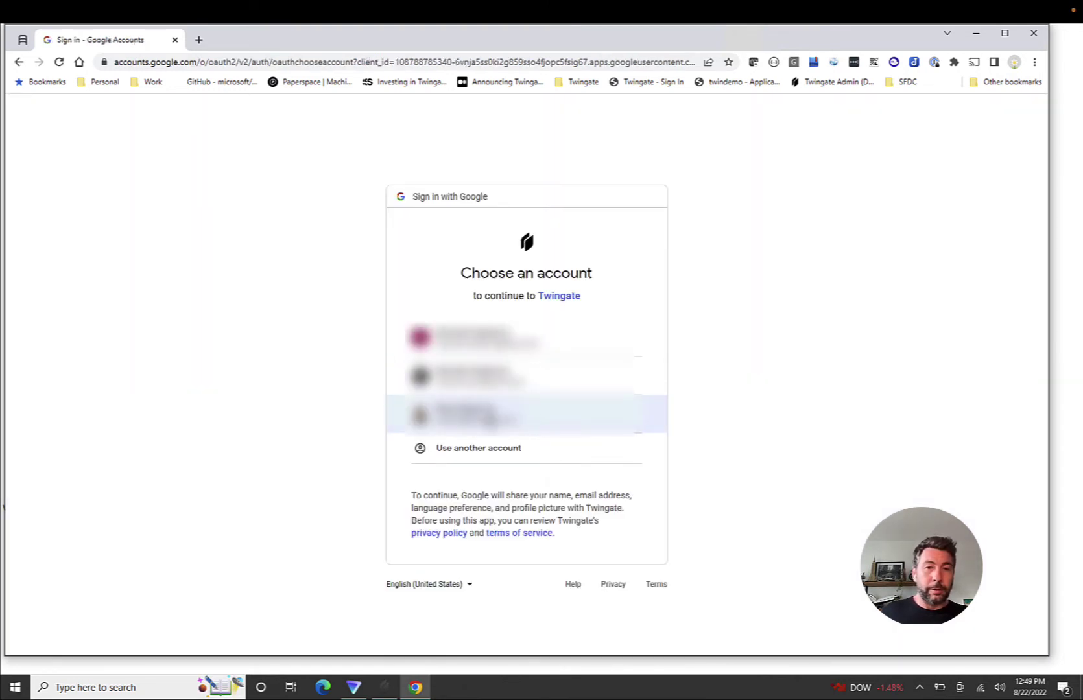
{"action": "left_click", "coordinate": [488, 418]}
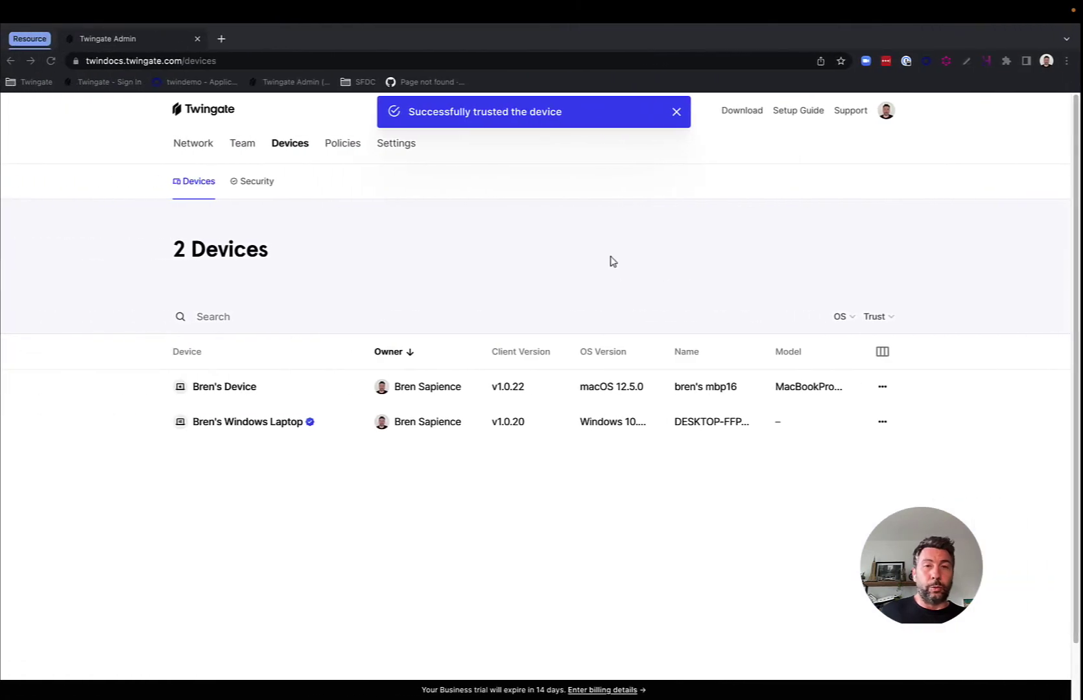
Step: Open the Internal Web Application at 10.1.2.3 from the twindocs network and reload it
{"action": "left_click", "coordinate": [197, 144]}
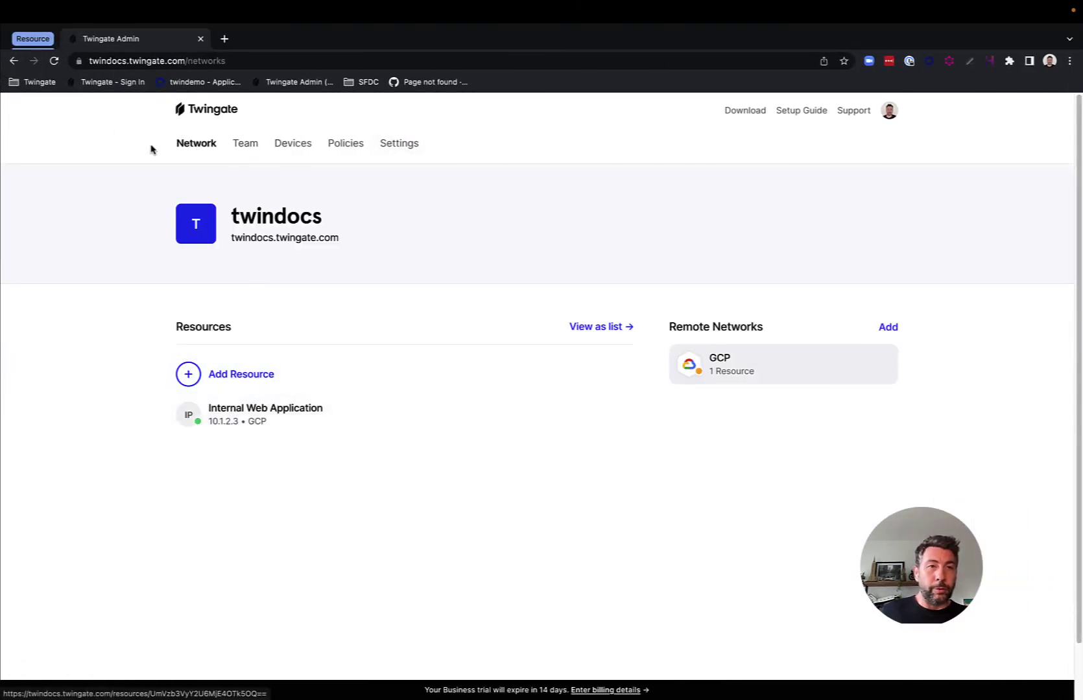
{"action": "left_click", "coordinate": [91, 44]}
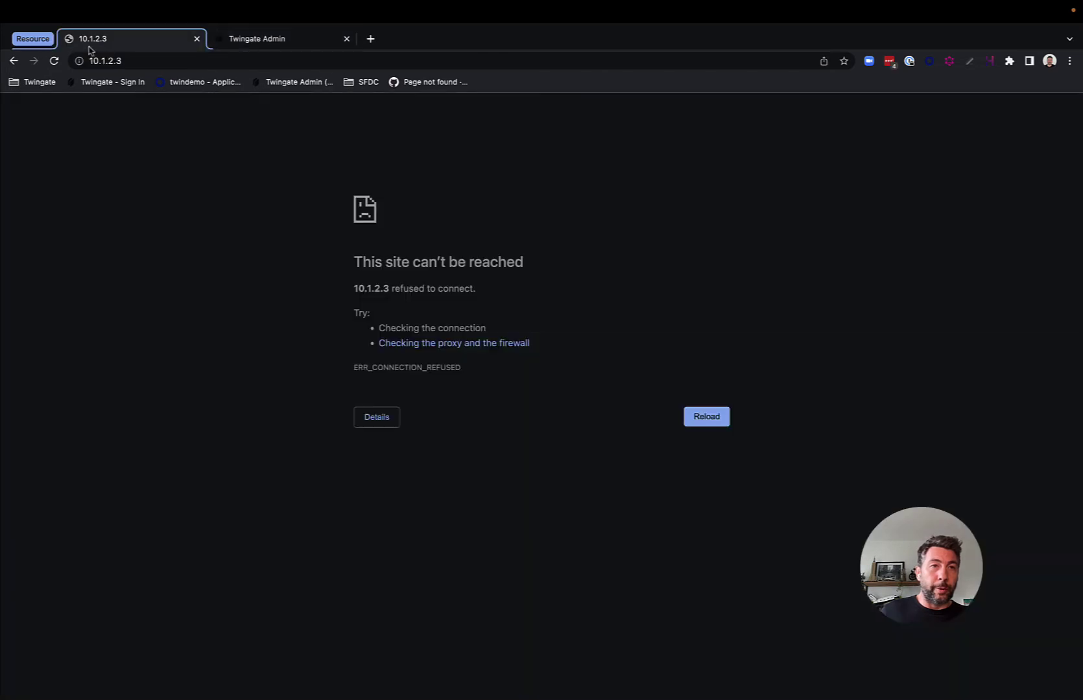
{"action": "left_click", "coordinate": [55, 61]}
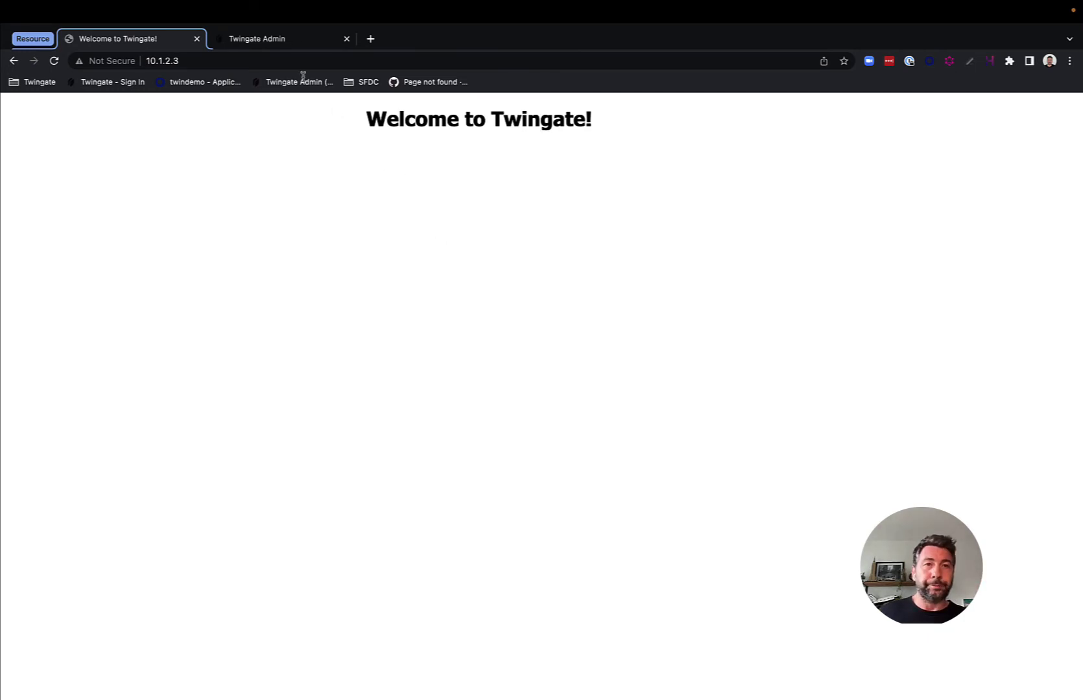
{"action": "left_click", "coordinate": [288, 41]}
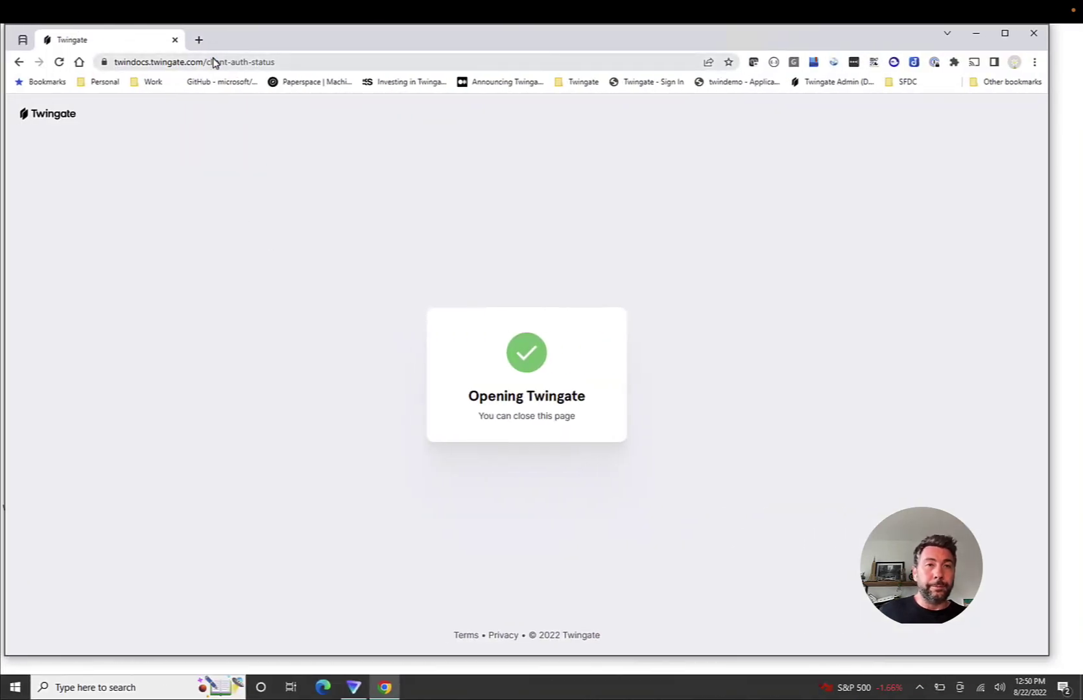
Step: Copy 10.1.2.3 into the Windows browser and load it to test access
{"action": "left_click", "coordinate": [213, 61]}
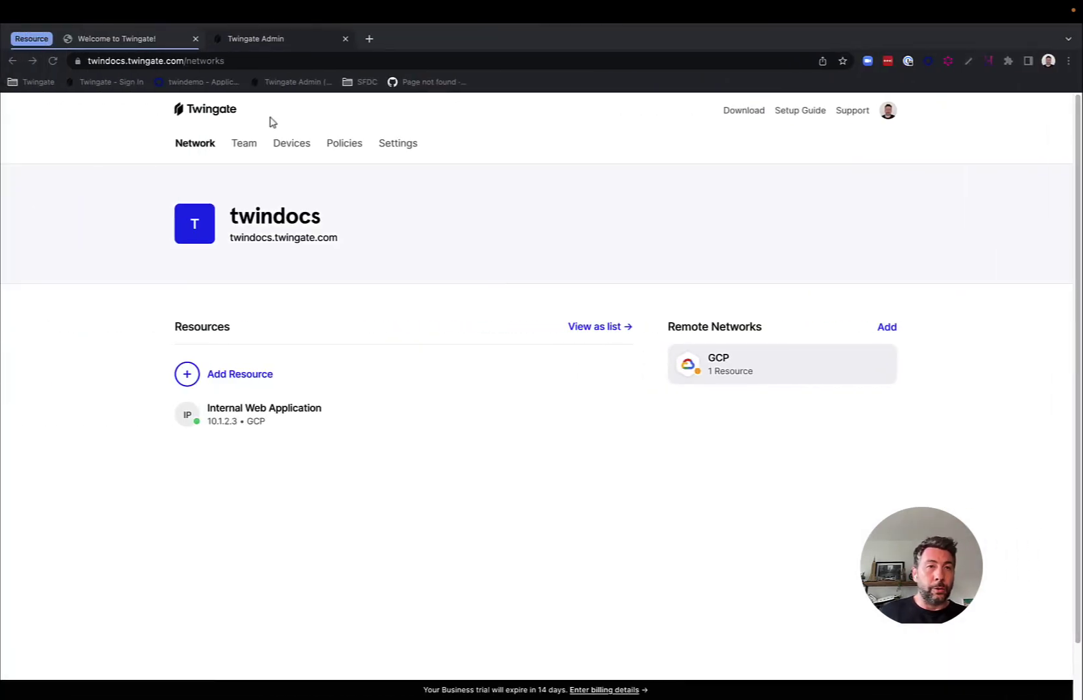
{"action": "left_click", "coordinate": [144, 38]}
{"action": "left_click", "coordinate": [186, 62]}
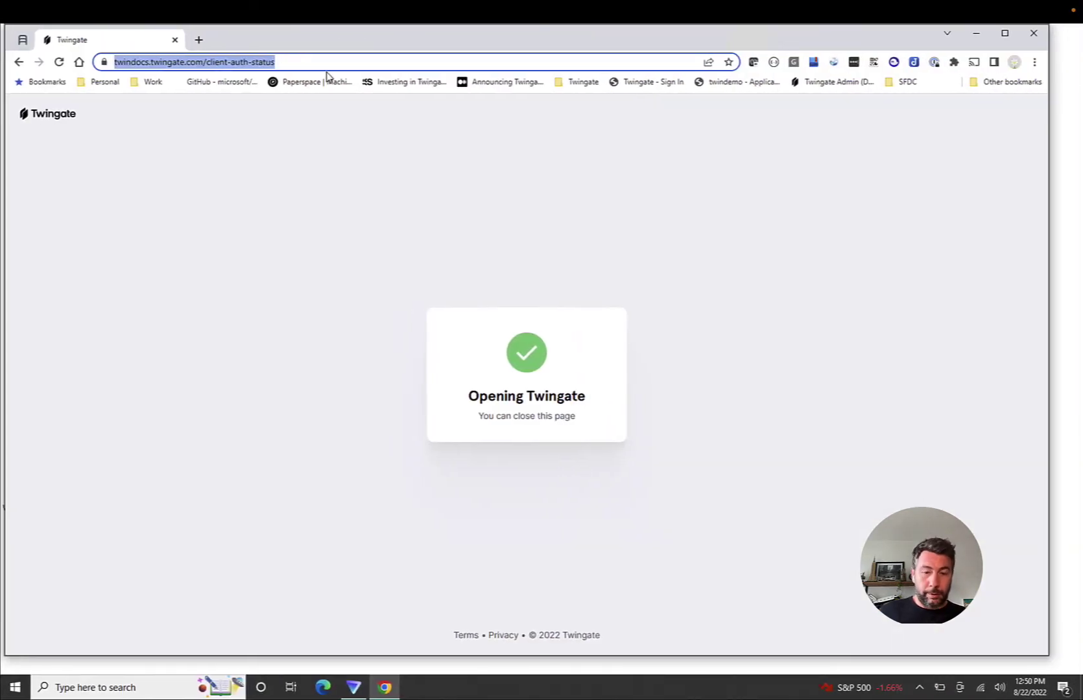
{"action": "type", "text": "http://10.1.2.3/"}
{"action": "key", "text": "Return"}
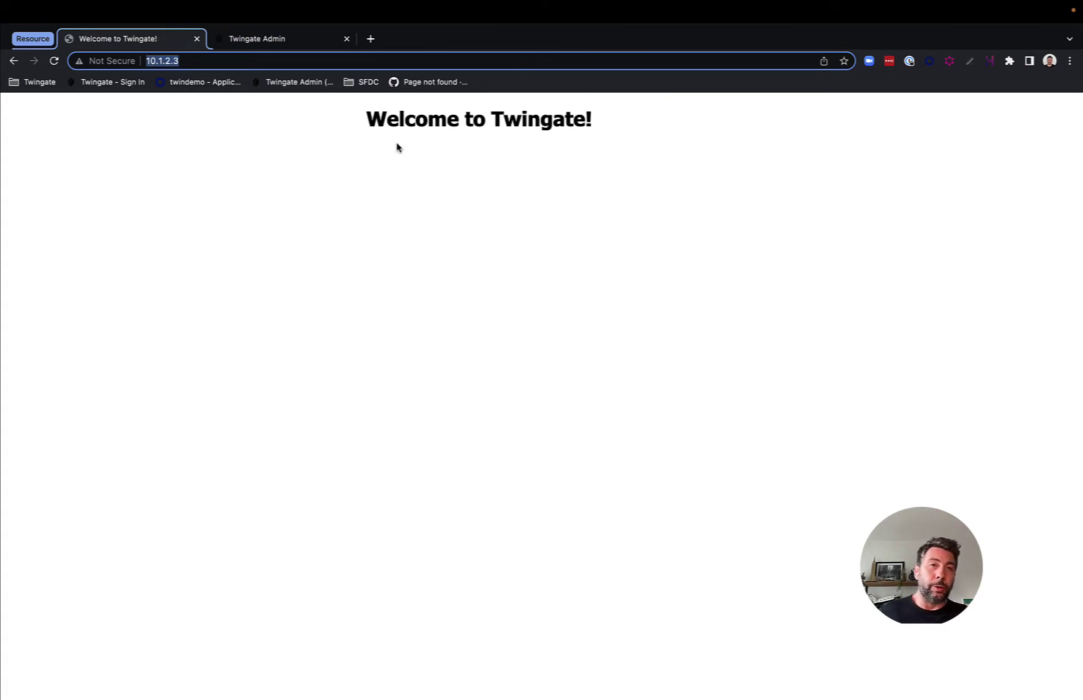
{"action": "left_click", "coordinate": [276, 43]}
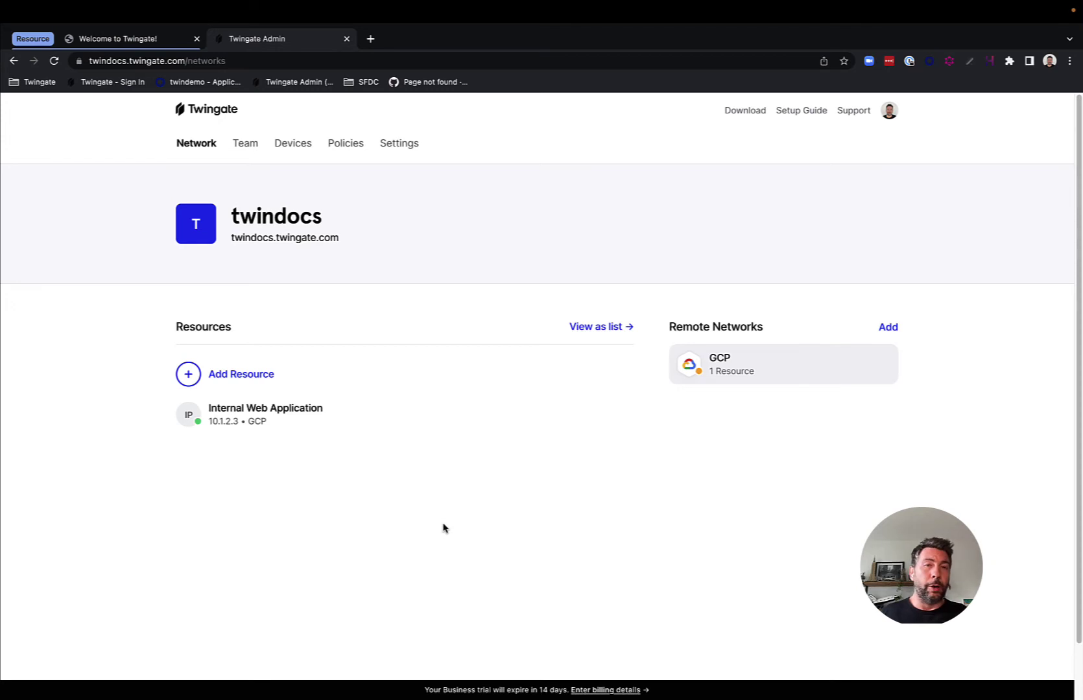
Step: Sign back in with Google and open the Web App Users group's Web App Policy
{"action": "left_click", "coordinate": [244, 144]}
{"action": "left_click", "coordinate": [536, 405]}
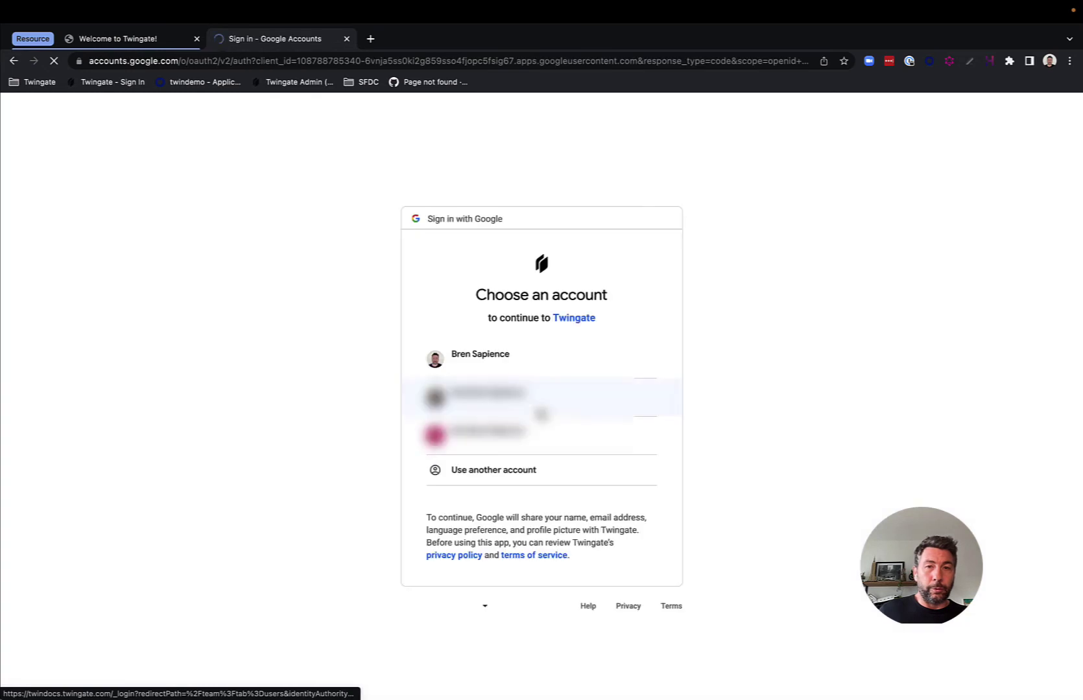
{"action": "left_click", "coordinate": [516, 368]}
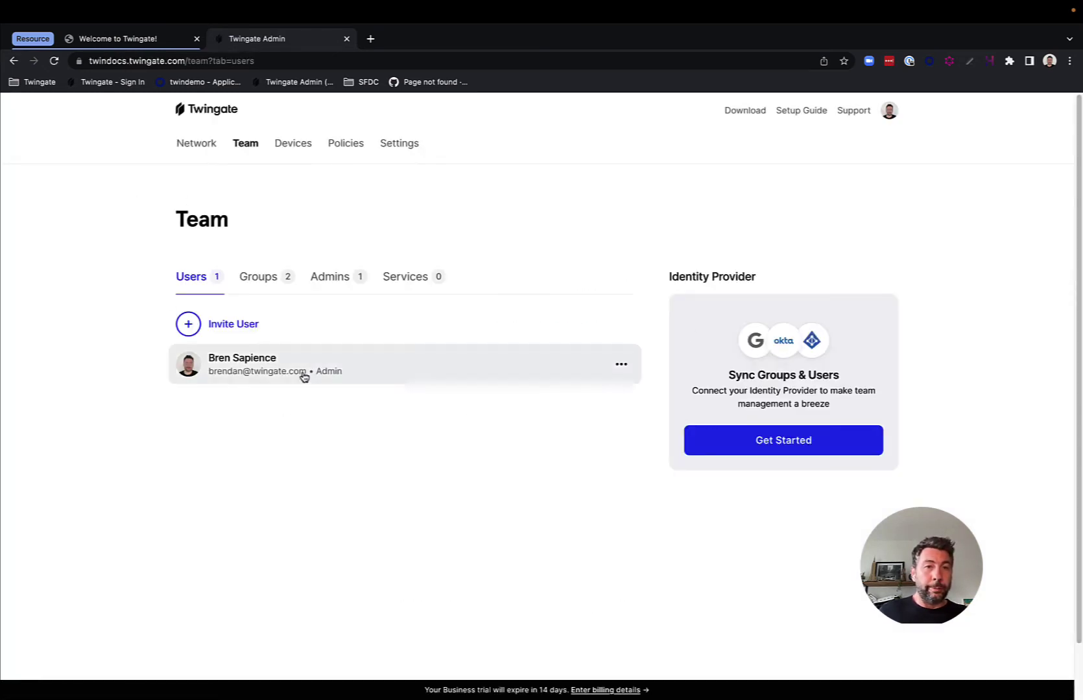
{"action": "left_click", "coordinate": [258, 274]}
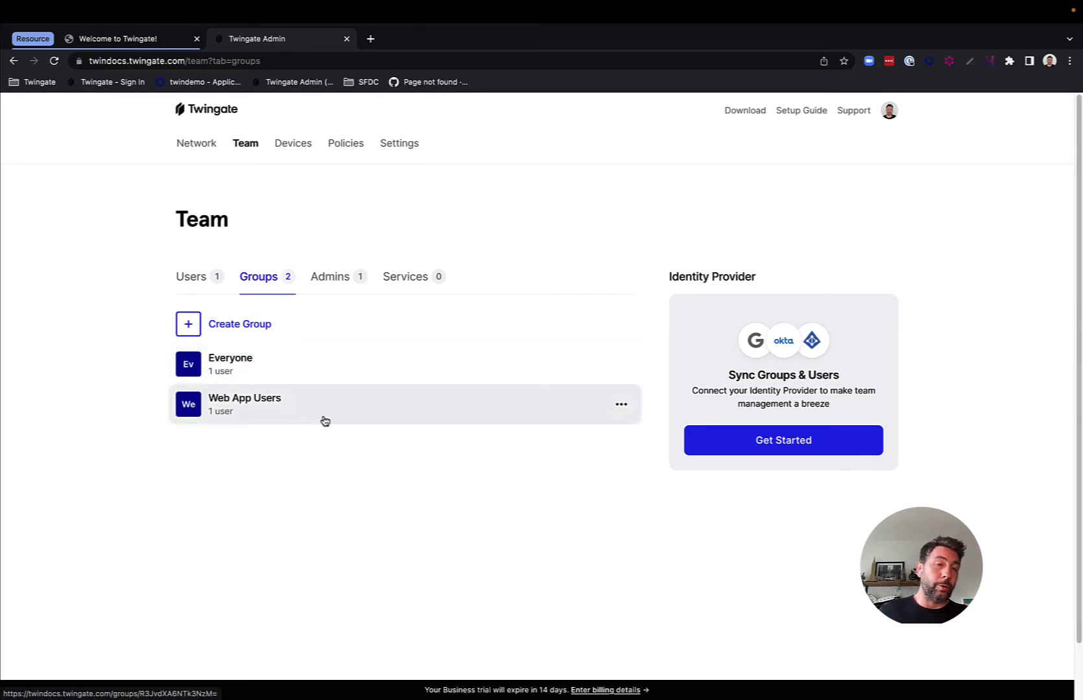
{"action": "left_click", "coordinate": [279, 413]}
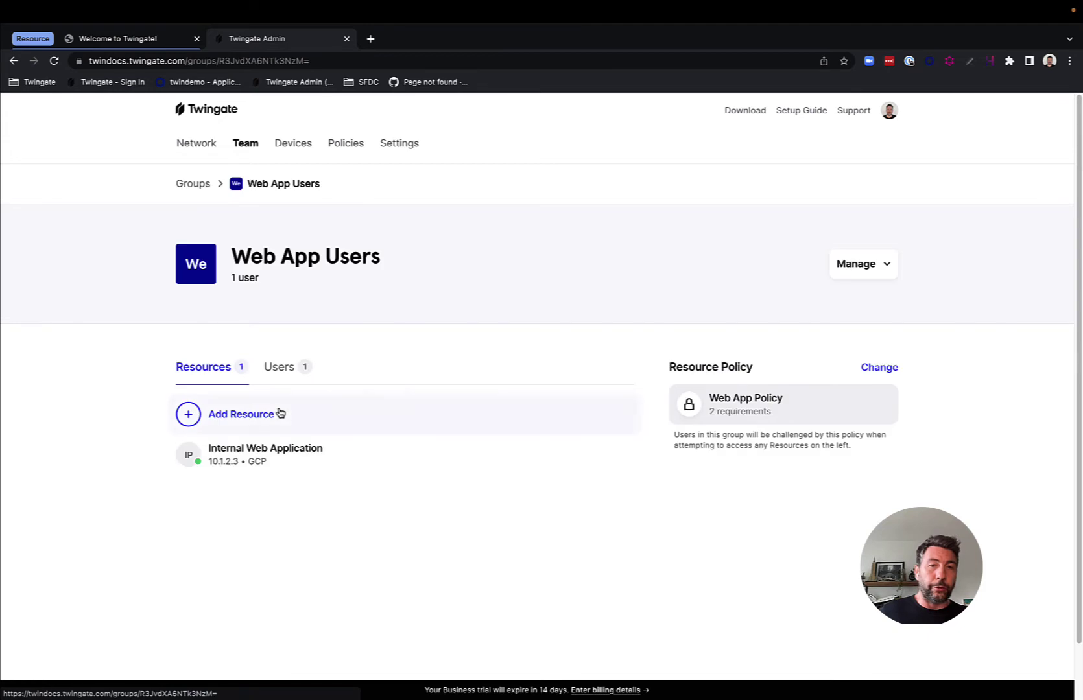
{"action": "left_click", "coordinate": [771, 410]}
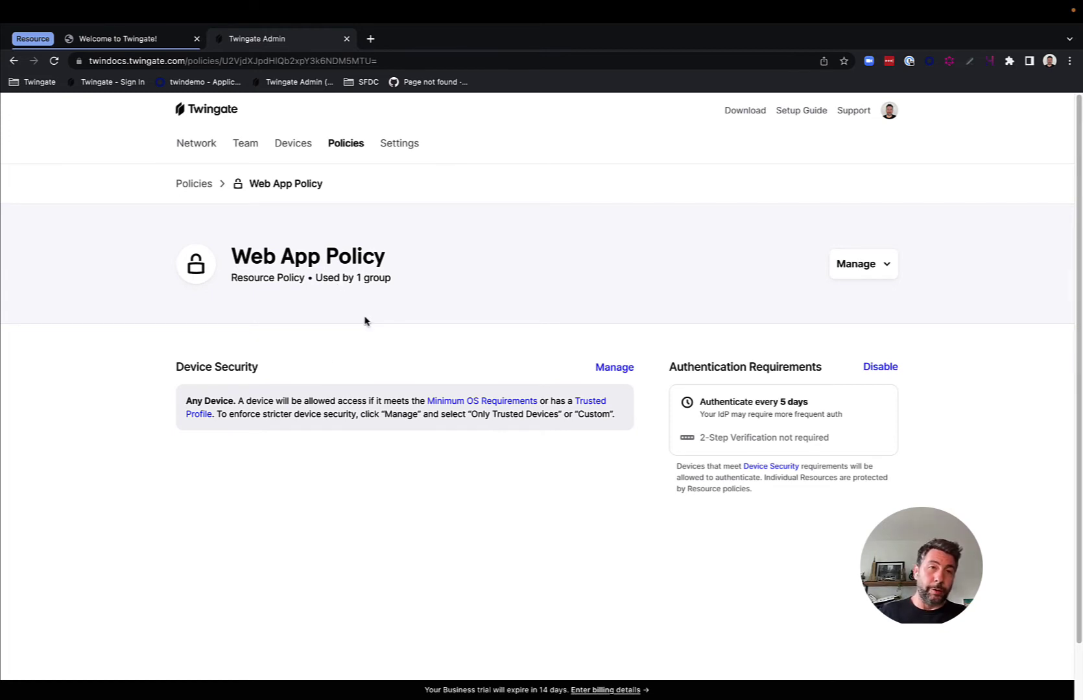
Step: Check the internal web app at 10.1.2.3, then return to the Web App Policy
{"action": "left_click", "coordinate": [134, 40]}
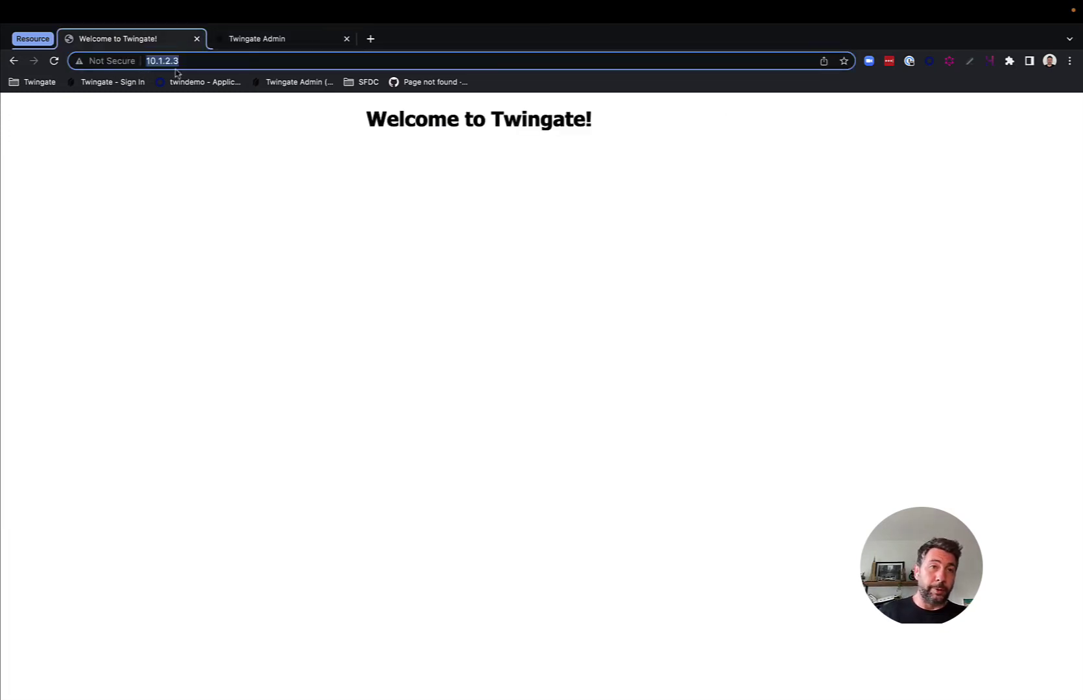
{"action": "left_click", "coordinate": [269, 41]}
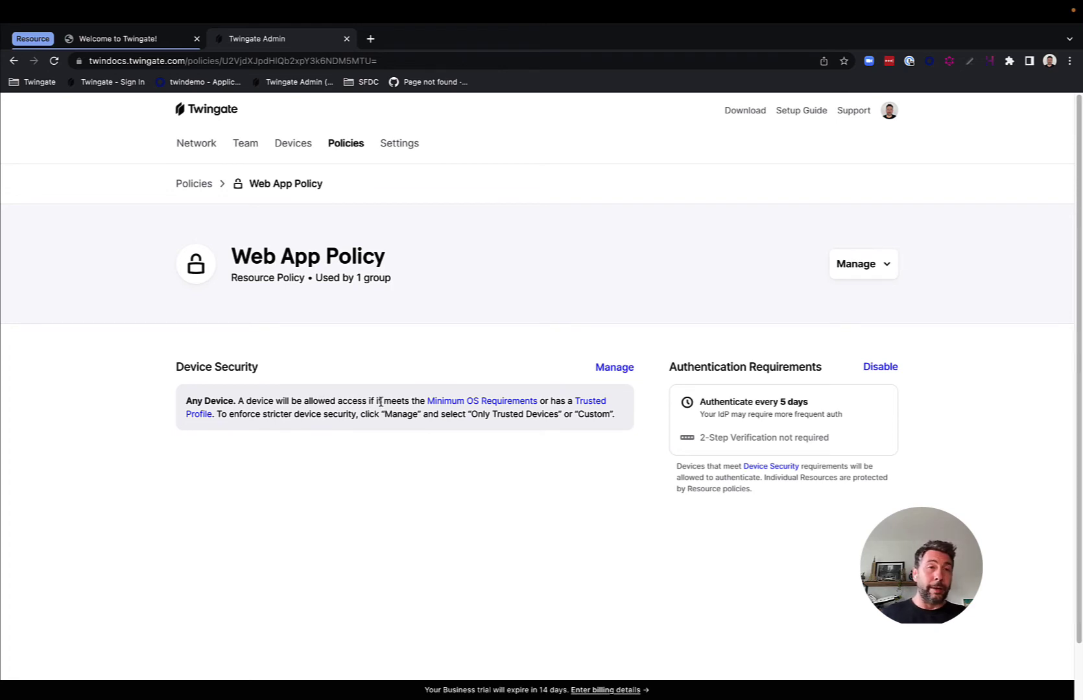
Step: Load the twindocs.twingate.com admin console in a new browser tab
{"action": "left_click", "coordinate": [371, 40]}
{"action": "left_click", "coordinate": [347, 61]}
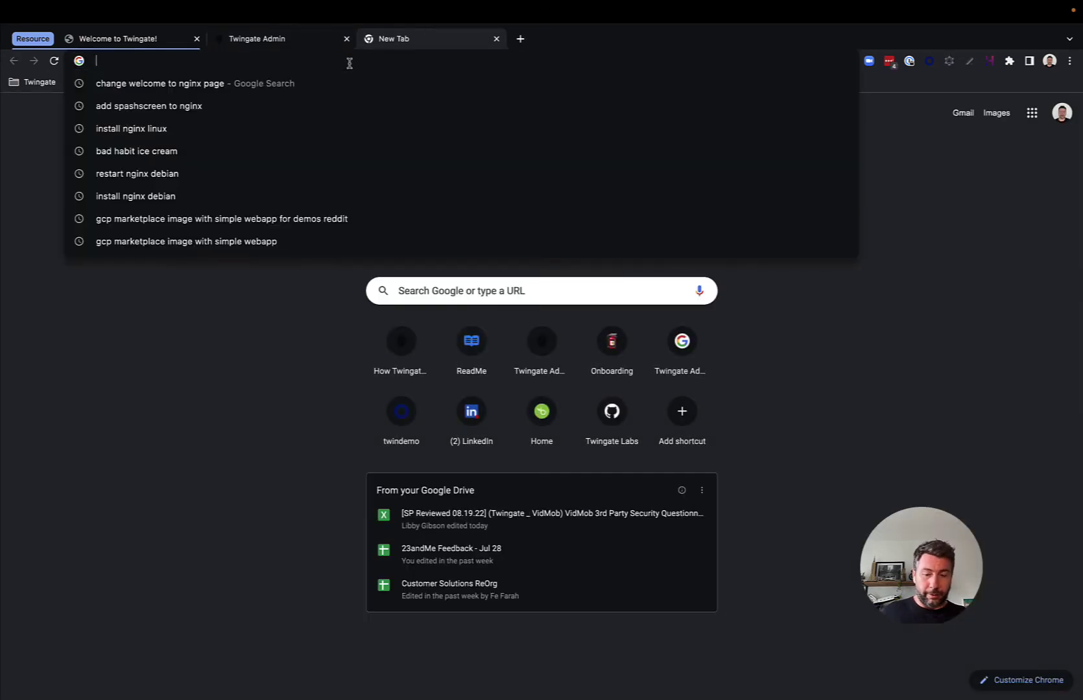
{"action": "type", "text": "twindoc"}
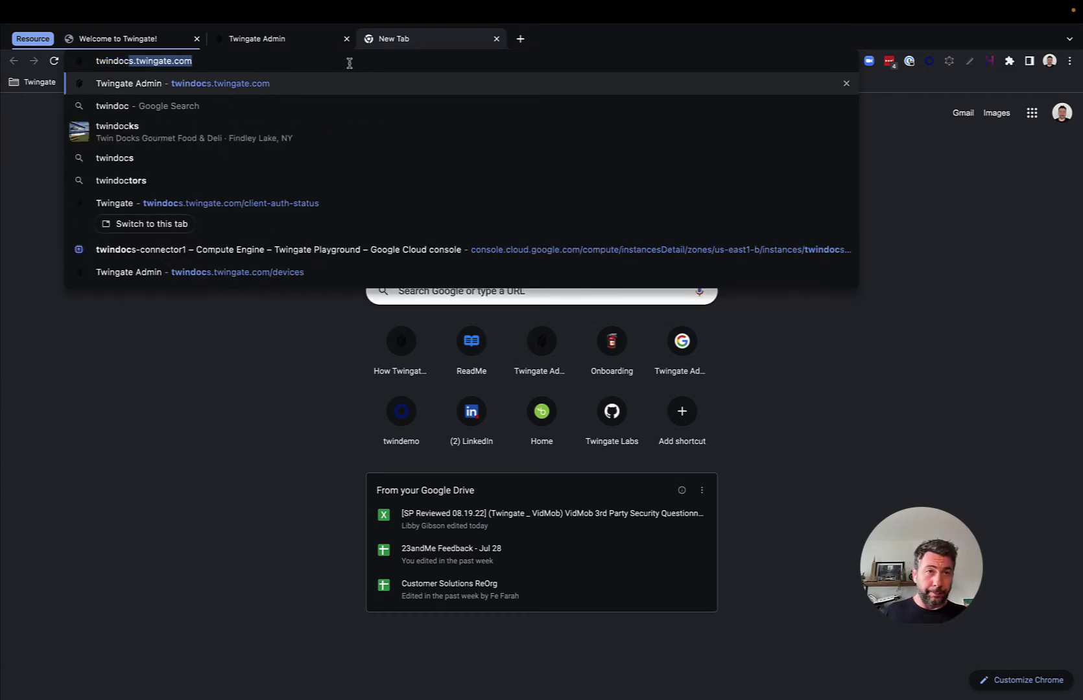
{"action": "key", "text": "Return"}
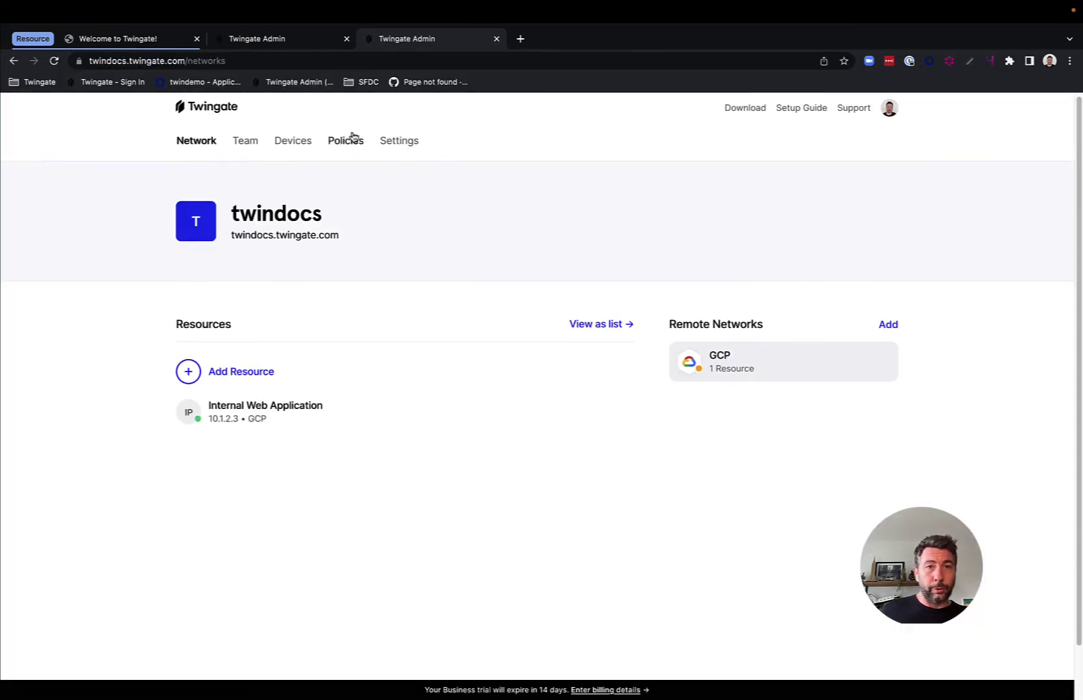
Step: Review the VIP Windows trusted profile and OS requirements under Devices > Security
{"action": "left_click", "coordinate": [295, 146]}
{"action": "left_click", "coordinate": [266, 182]}
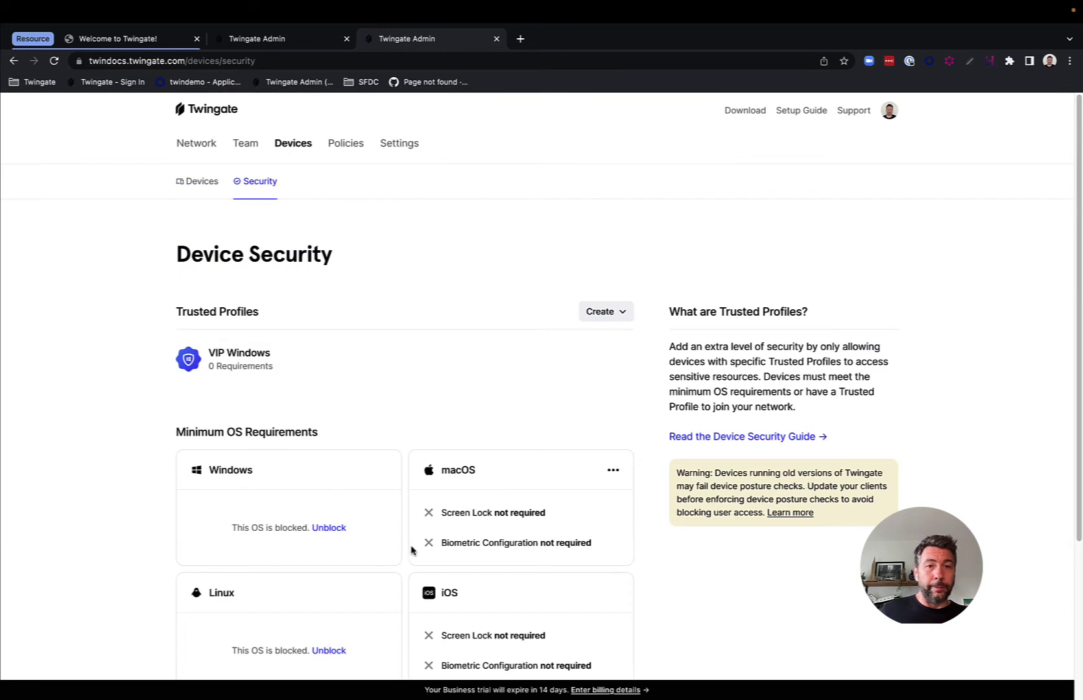
{"action": "scroll", "coordinate": [437, 552], "scroll_direction": "down", "scroll_amount": 3}
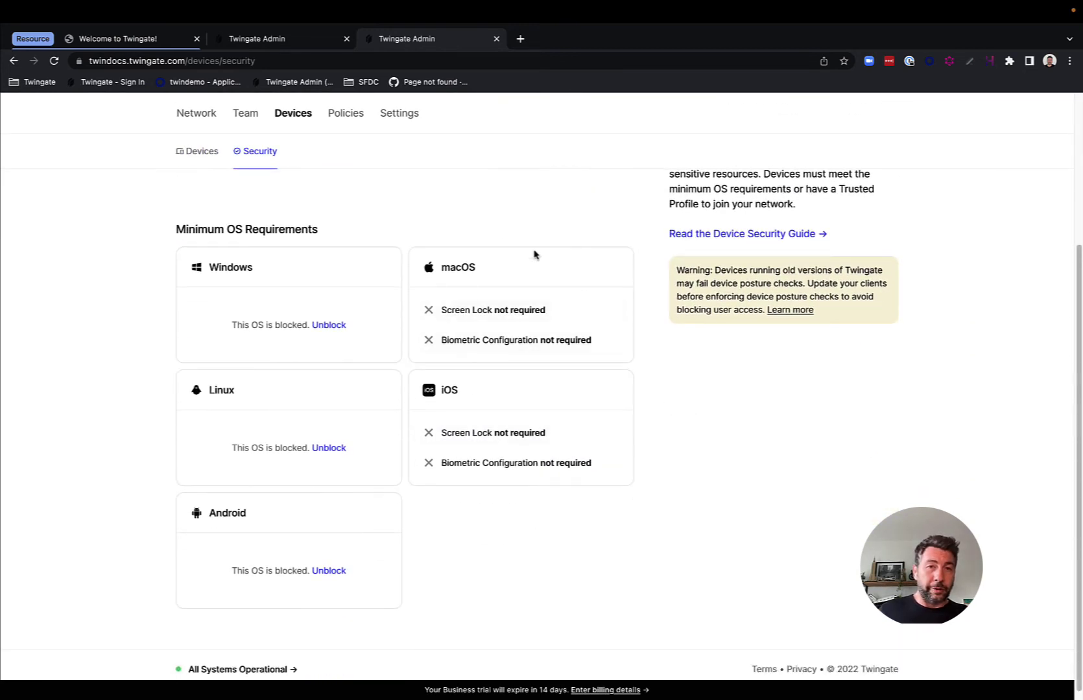
{"action": "mouse_move", "coordinate": [611, 340]}
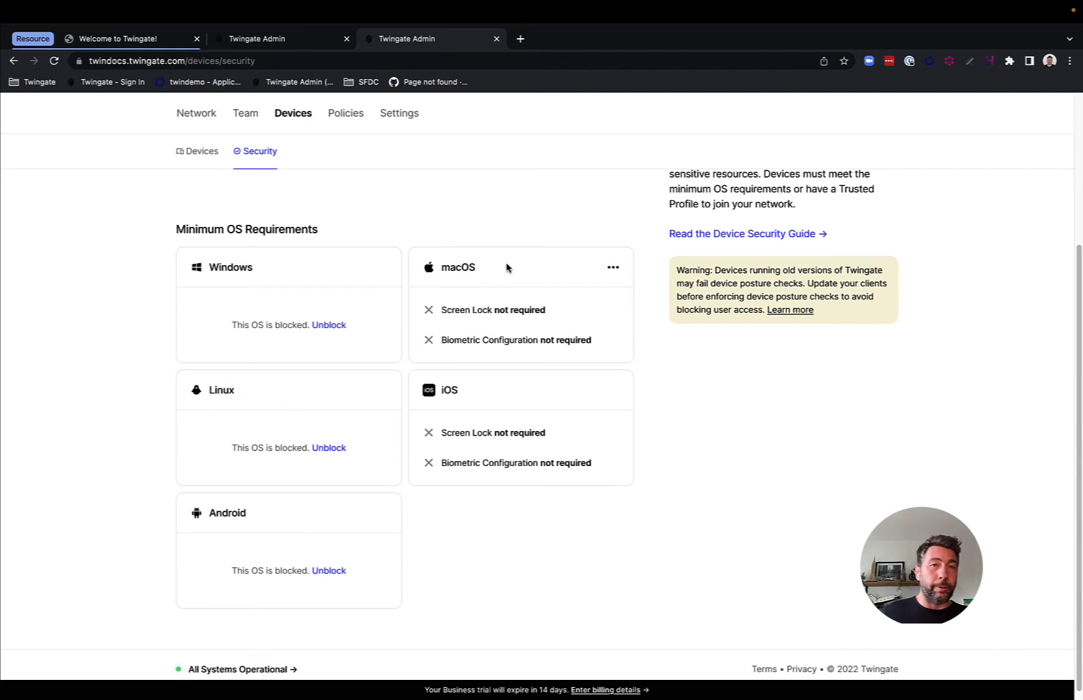
{"action": "left_click", "coordinate": [256, 40]}
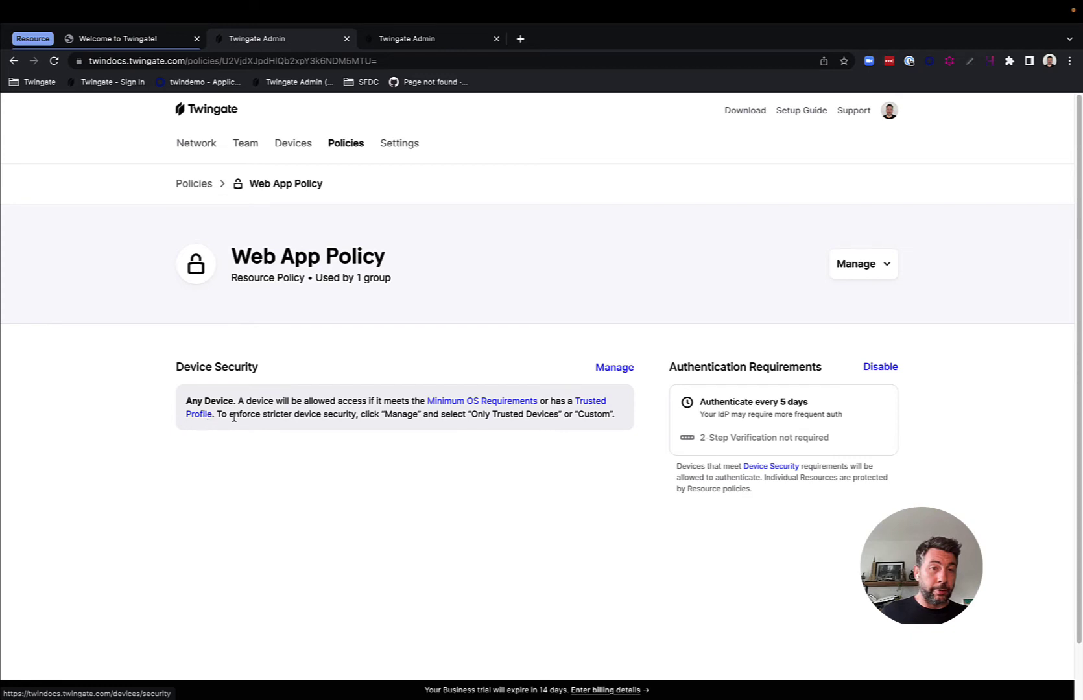
{"action": "left_click", "coordinate": [452, 41]}
{"action": "scroll", "coordinate": [353, 360], "scroll_direction": "up", "scroll_amount": 3}
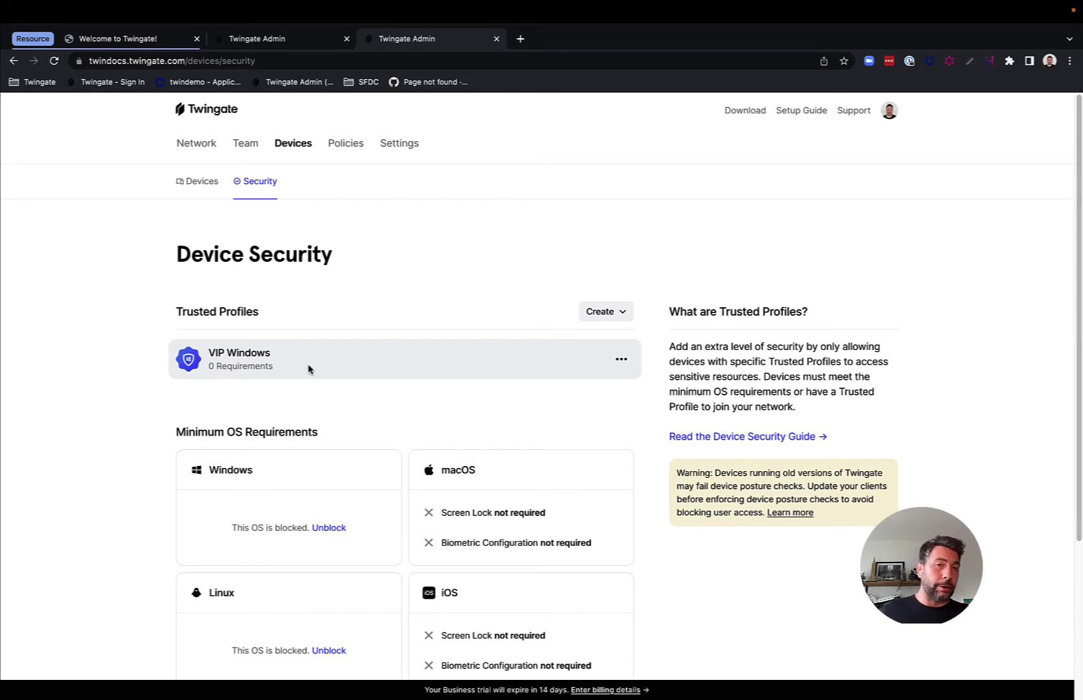
{"action": "left_click", "coordinate": [296, 40]}
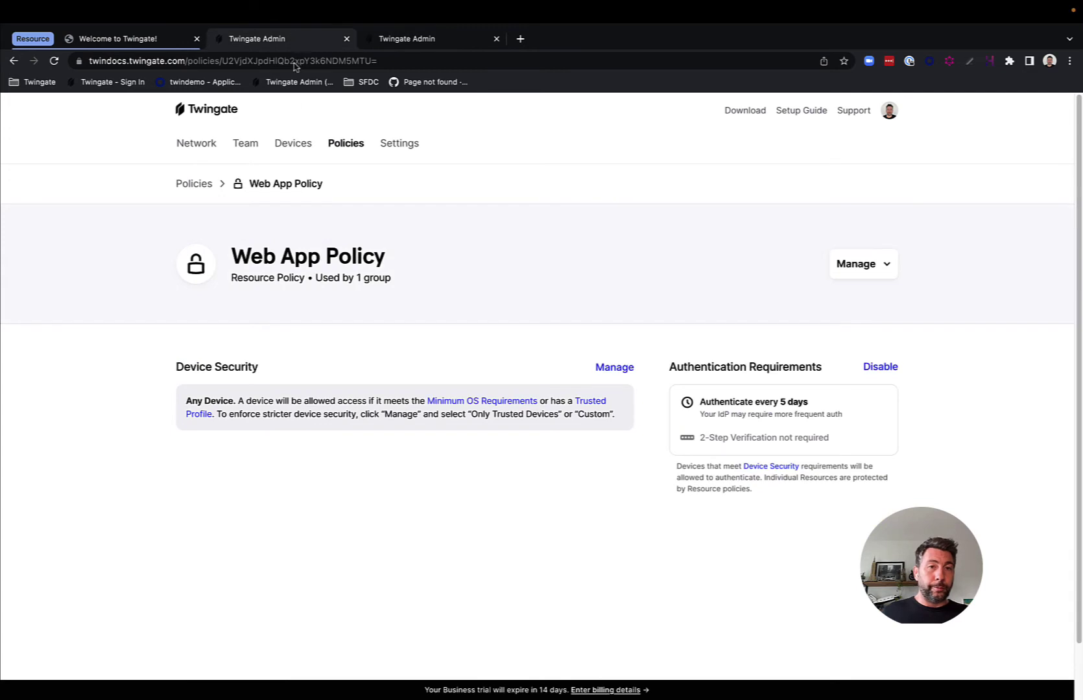
{"action": "left_click", "coordinate": [613, 370]}
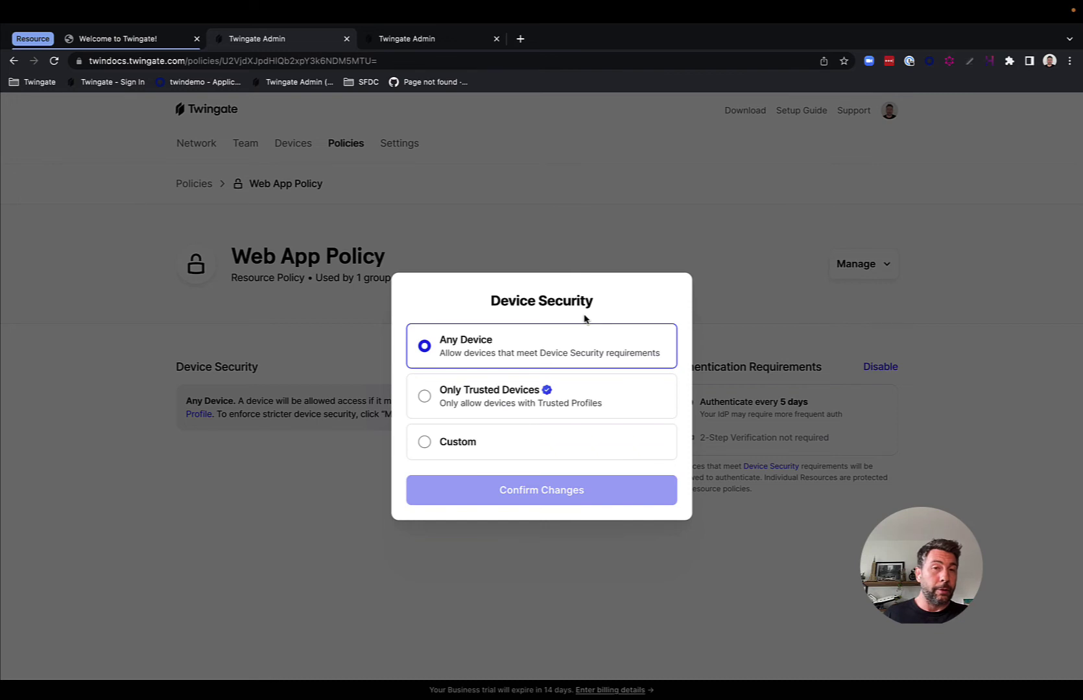
{"action": "left_click", "coordinate": [496, 400]}
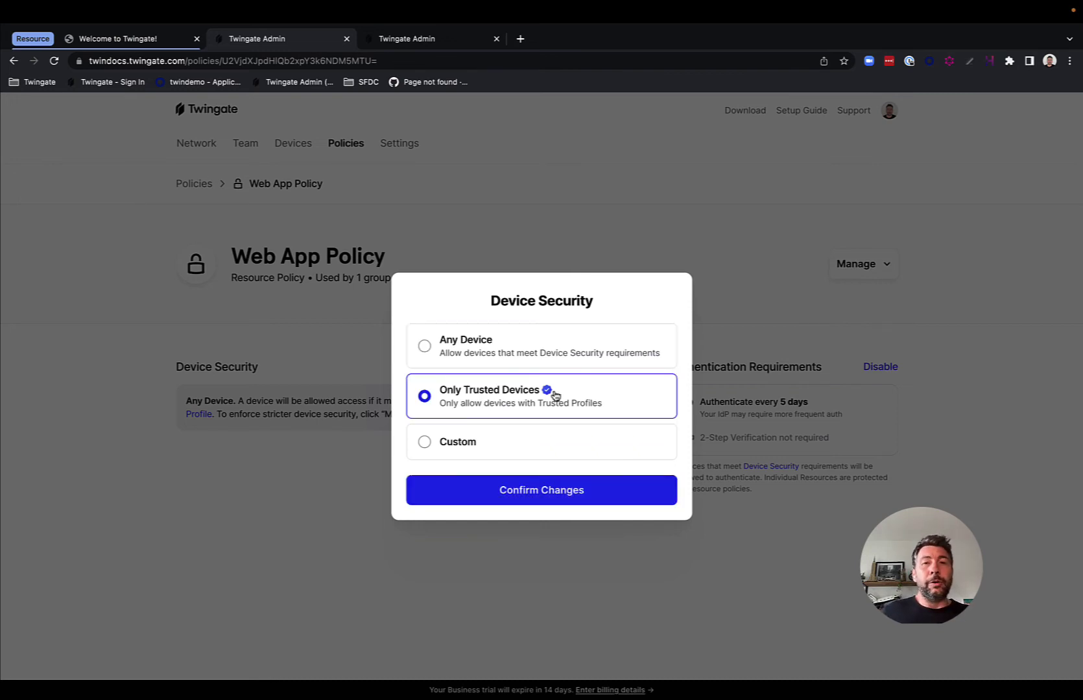
{"action": "left_click", "coordinate": [542, 496]}
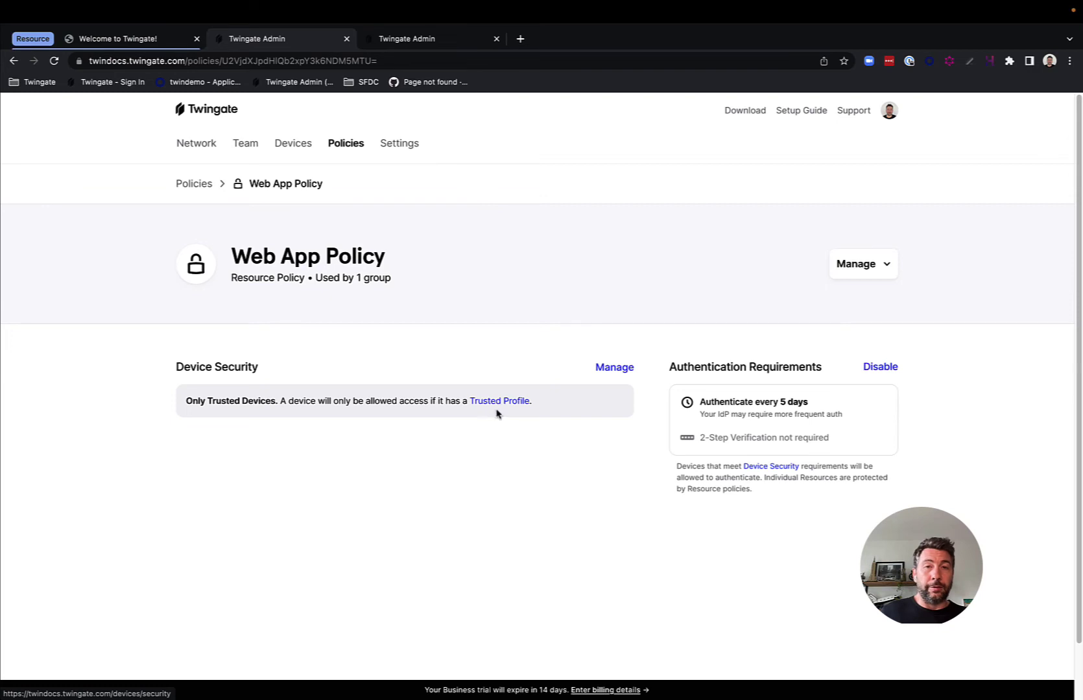
{"action": "left_click", "coordinate": [708, 11]}
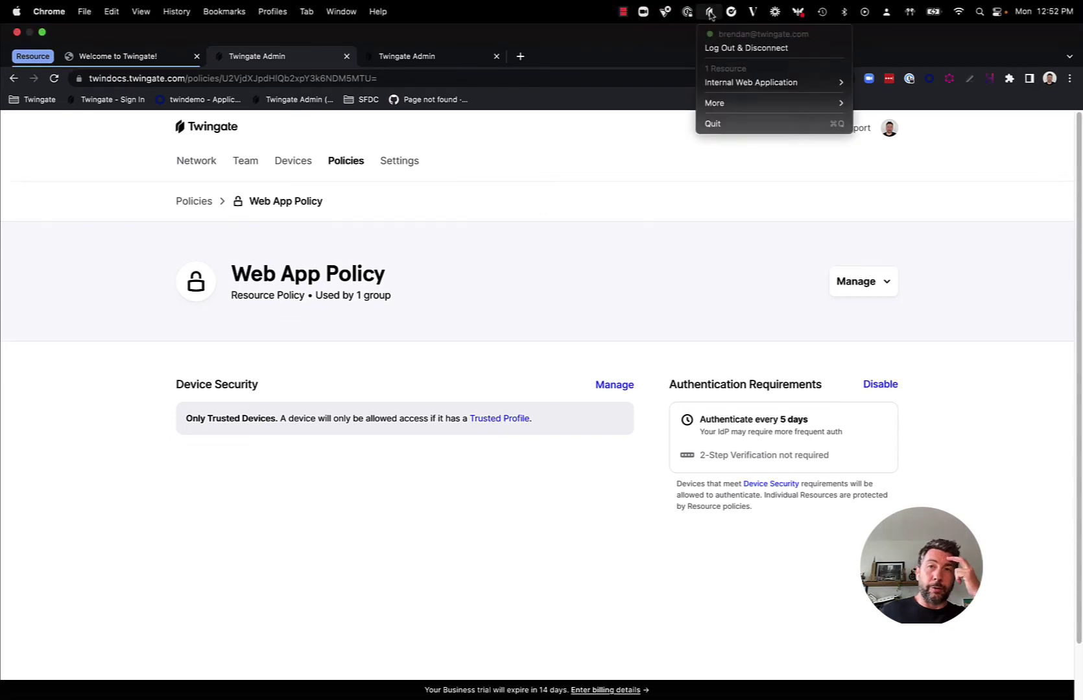
Step: Log out and disconnect the Twingate clients on both the Mac and Windows
{"action": "left_click", "coordinate": [745, 47]}
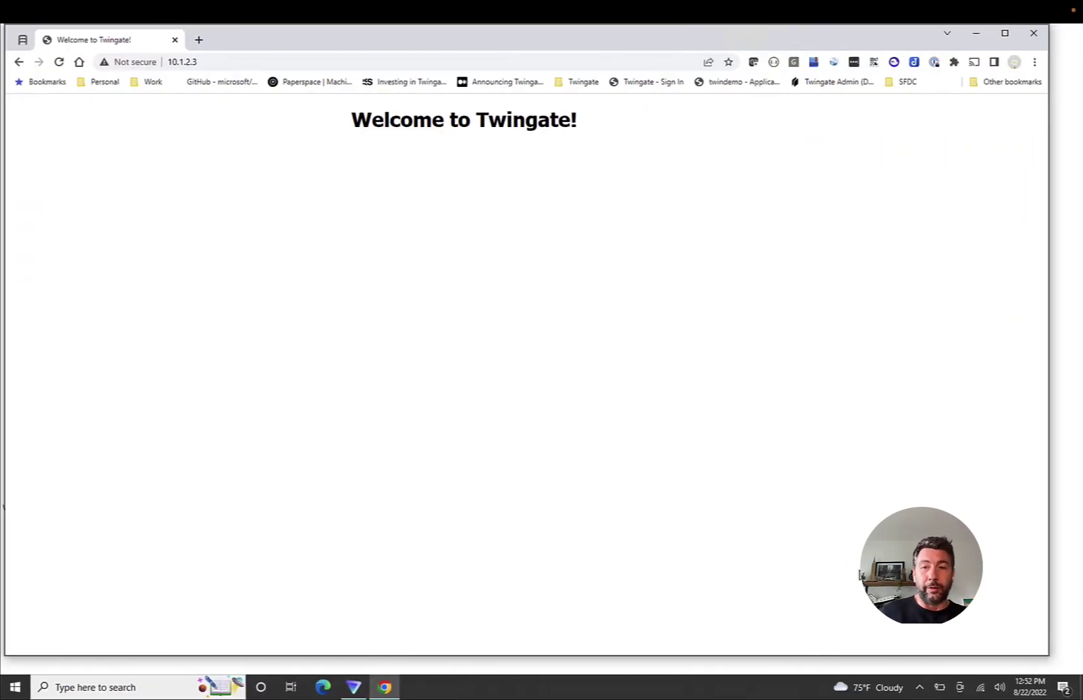
{"action": "left_click", "coordinate": [947, 687]}
{"action": "left_click", "coordinate": [943, 639]}
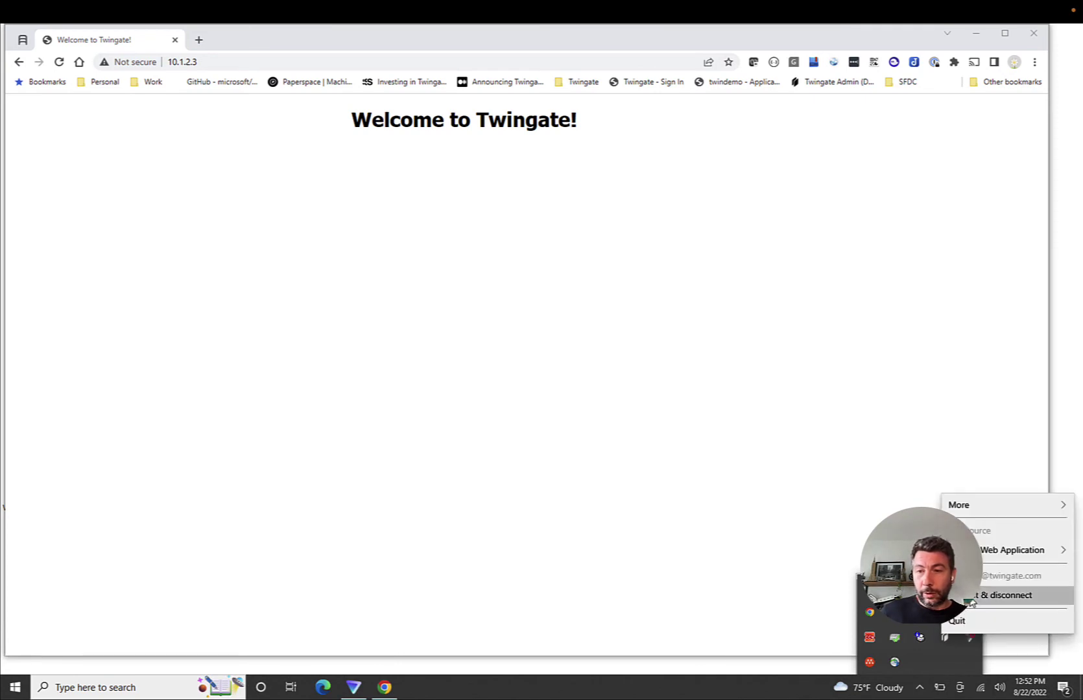
{"action": "left_click", "coordinate": [966, 596]}
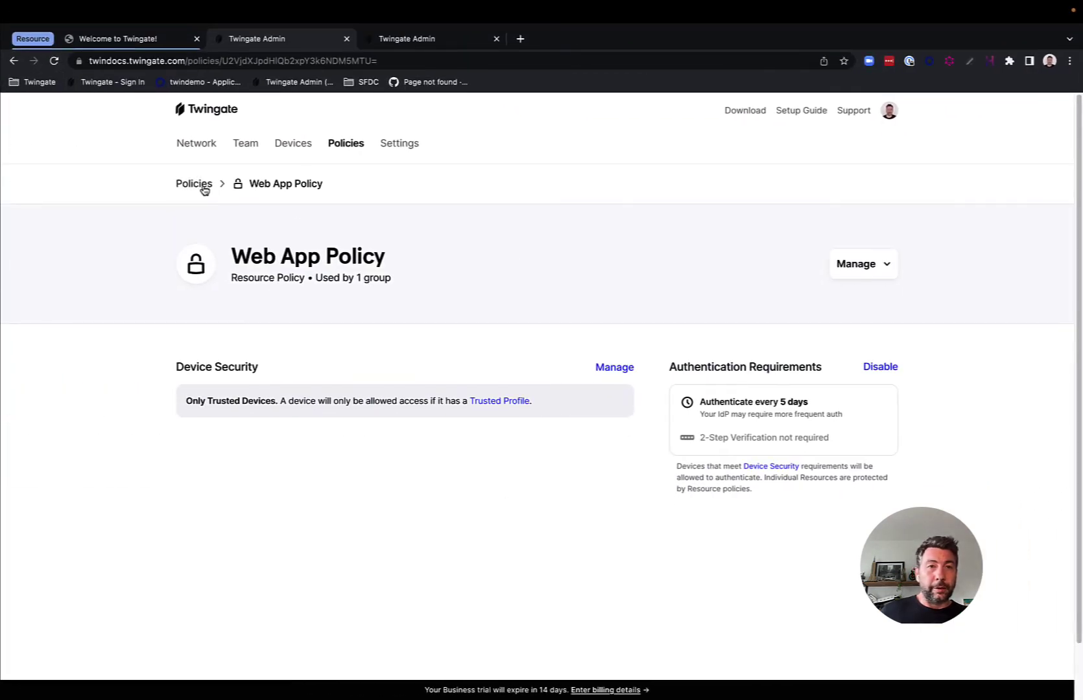
Step: Sign the Mac Twingate client back in to twindocs with Google
{"action": "left_click", "coordinate": [205, 145]}
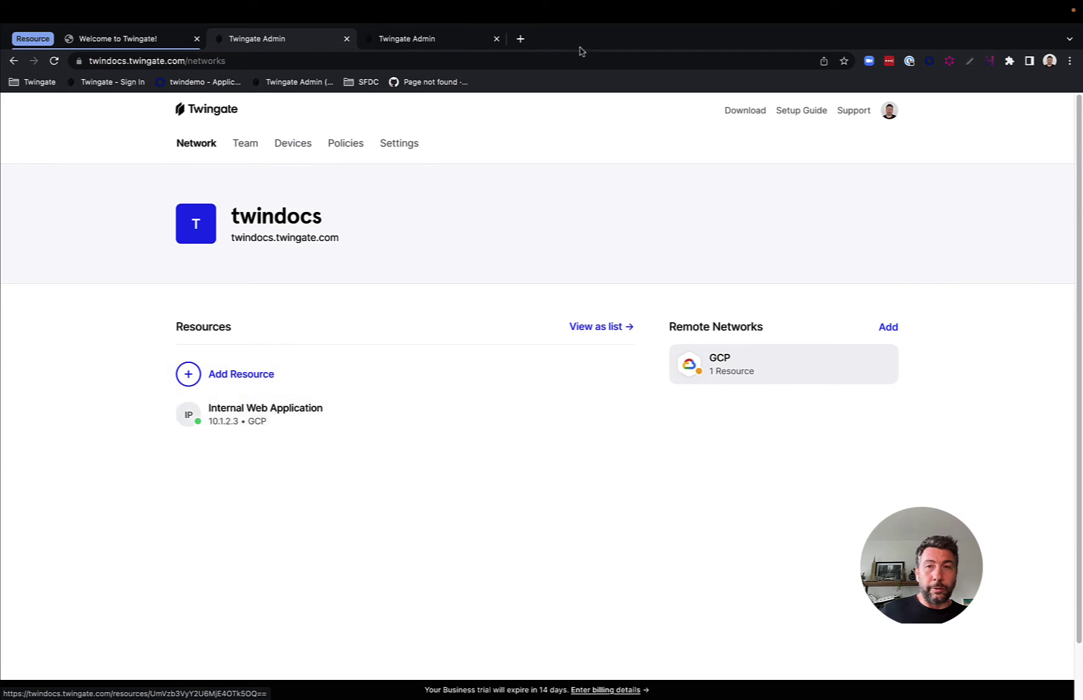
{"action": "left_click", "coordinate": [710, 13]}
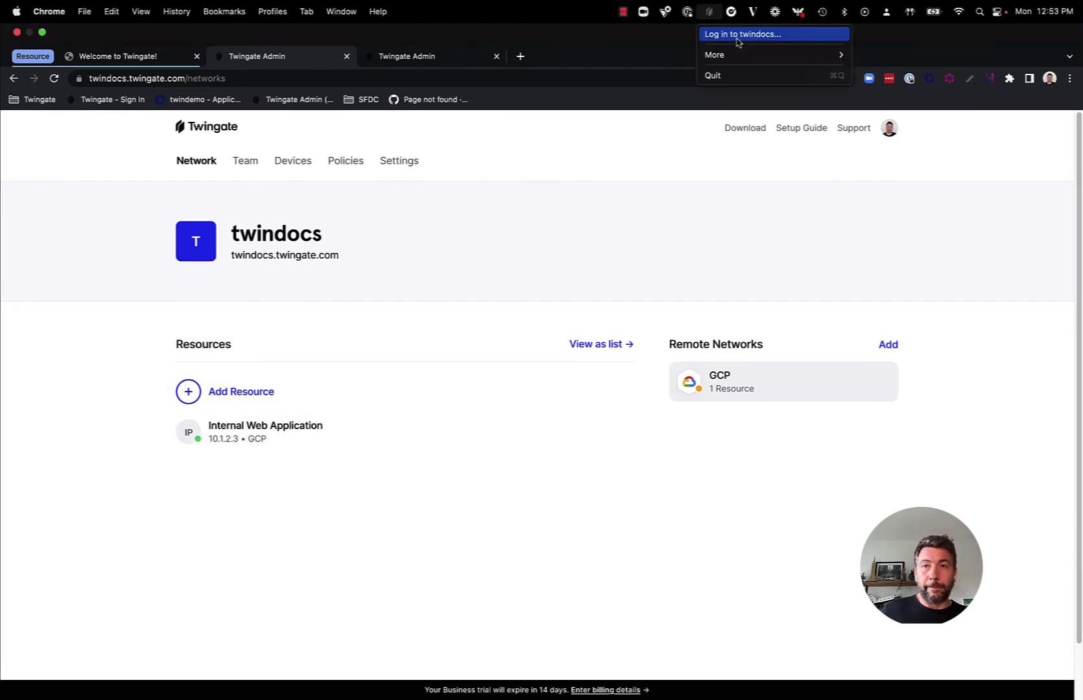
{"action": "left_click", "coordinate": [739, 35]}
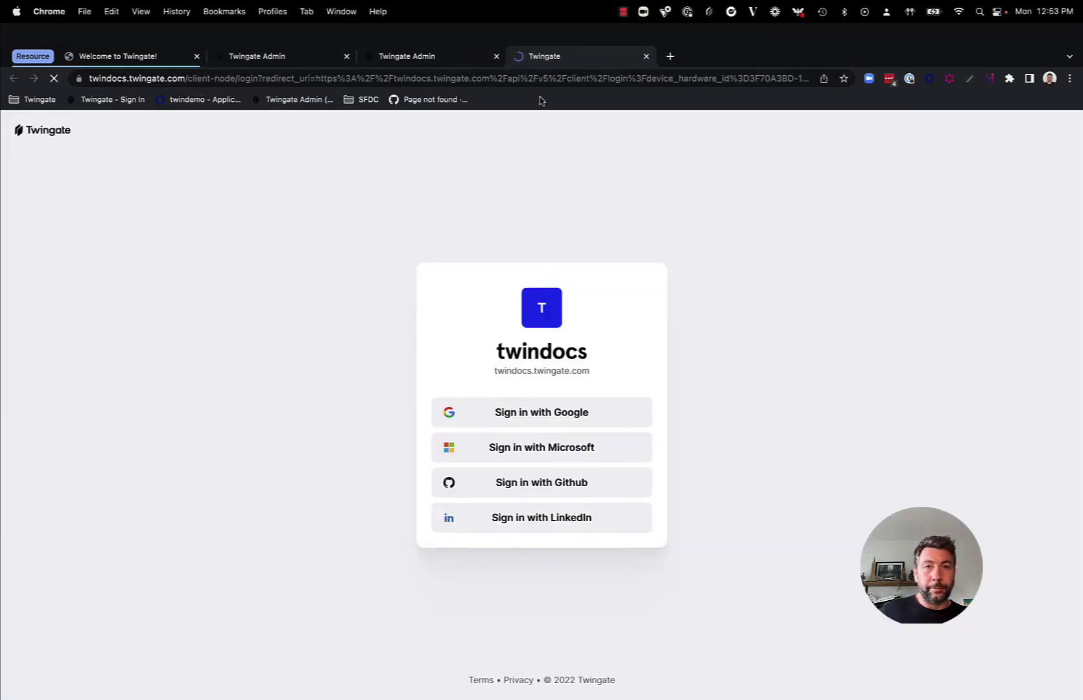
{"action": "left_click", "coordinate": [519, 407]}
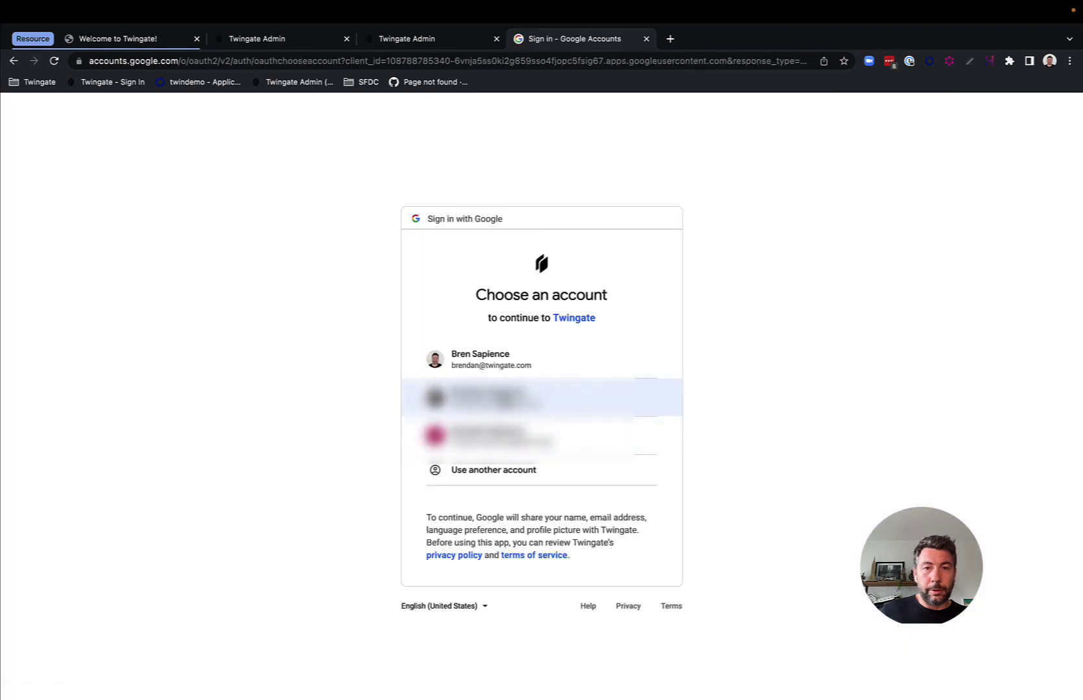
{"action": "left_click", "coordinate": [503, 361]}
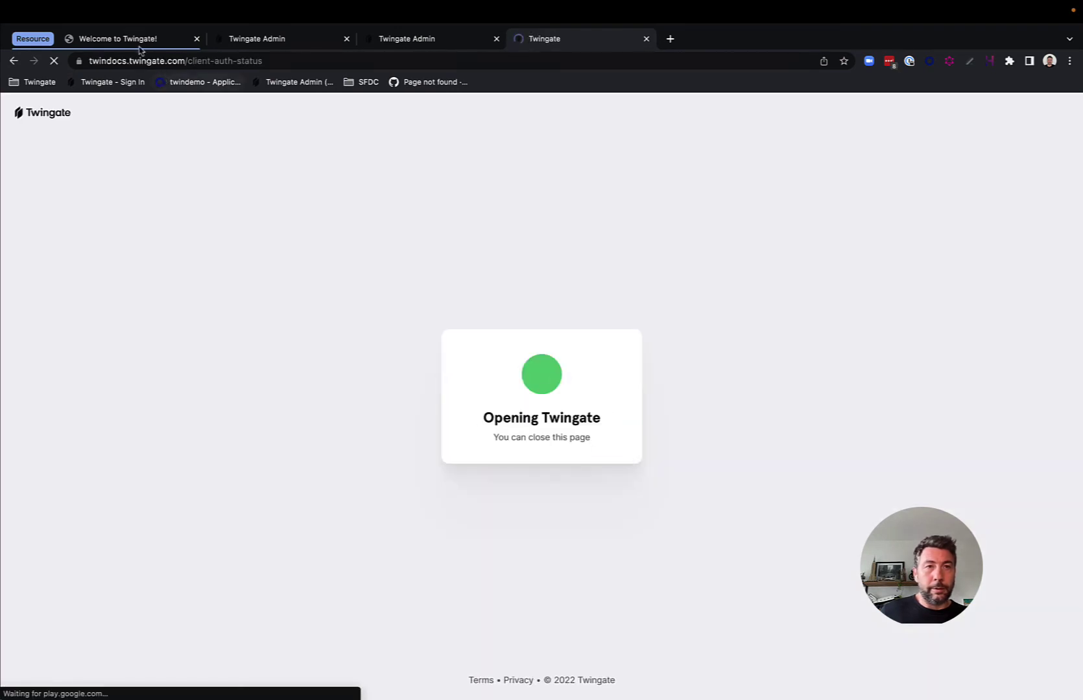
Step: Reload 10.1.2.3 on the Mac, which now fails with connection refused
{"action": "left_click", "coordinate": [141, 43]}
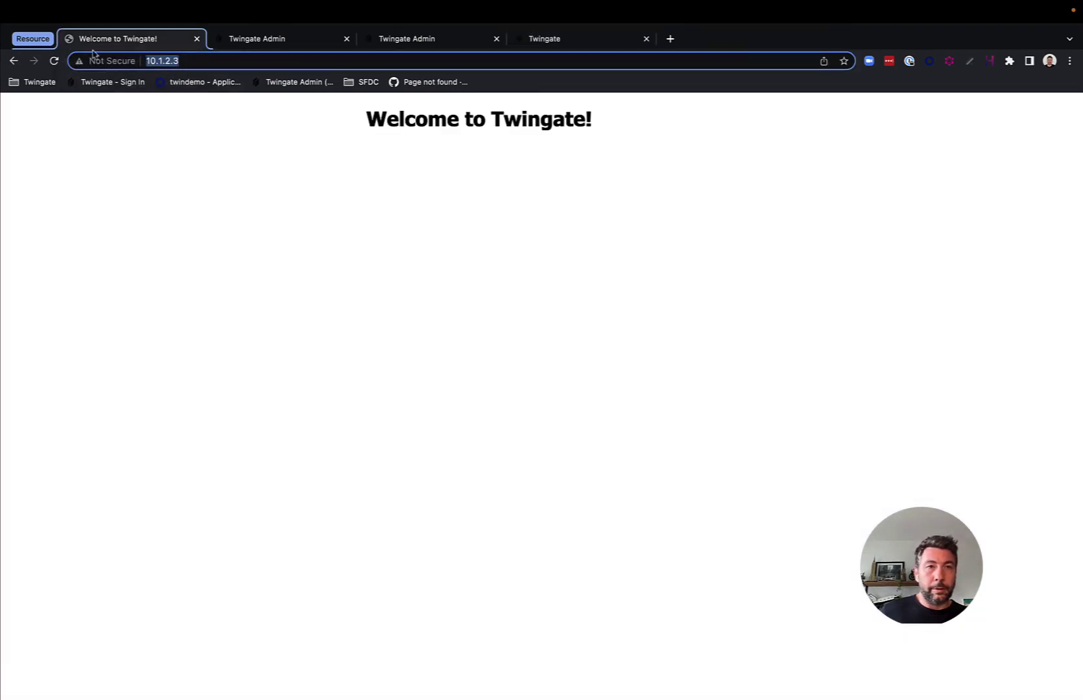
{"action": "left_click", "coordinate": [55, 62]}
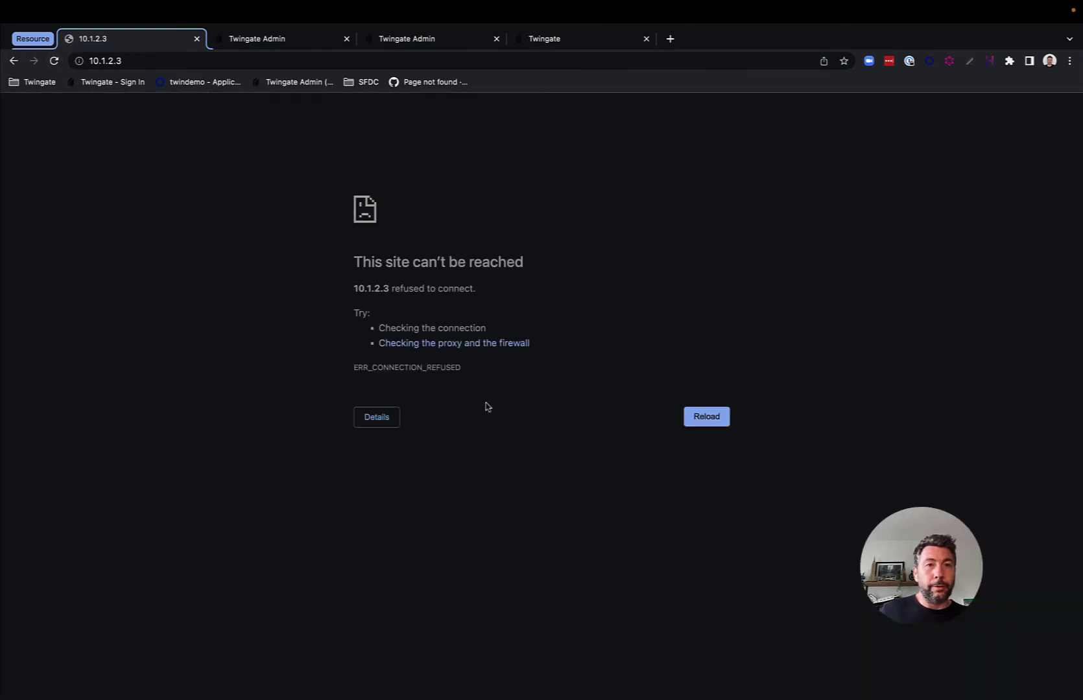
{"action": "left_click", "coordinate": [55, 61]}
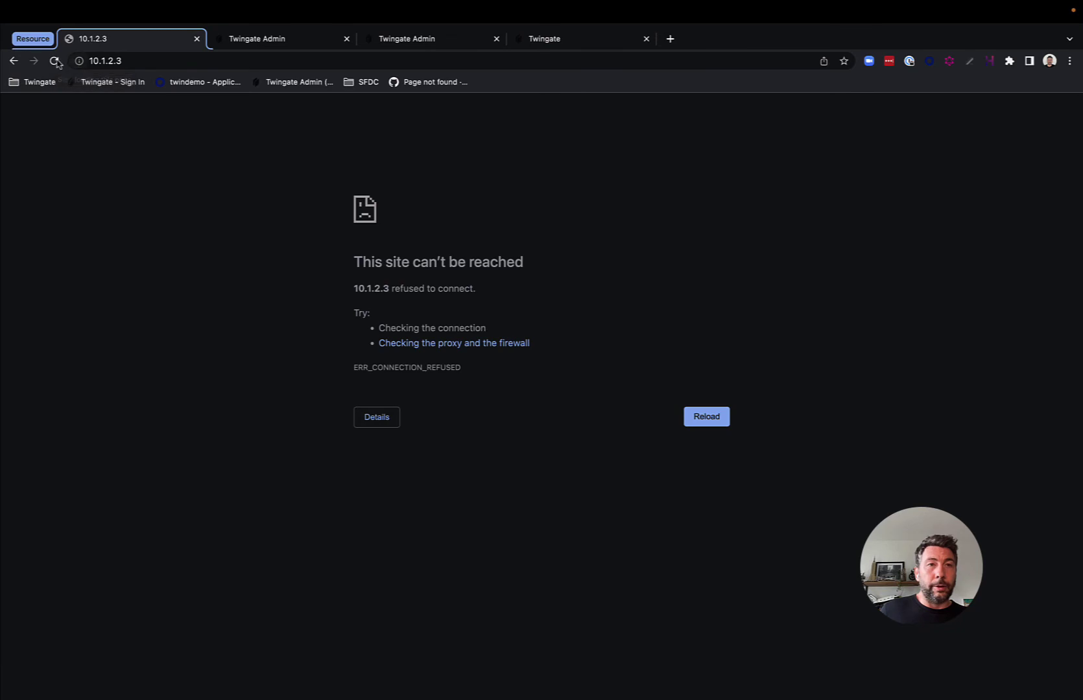
{"action": "left_click", "coordinate": [54, 61]}
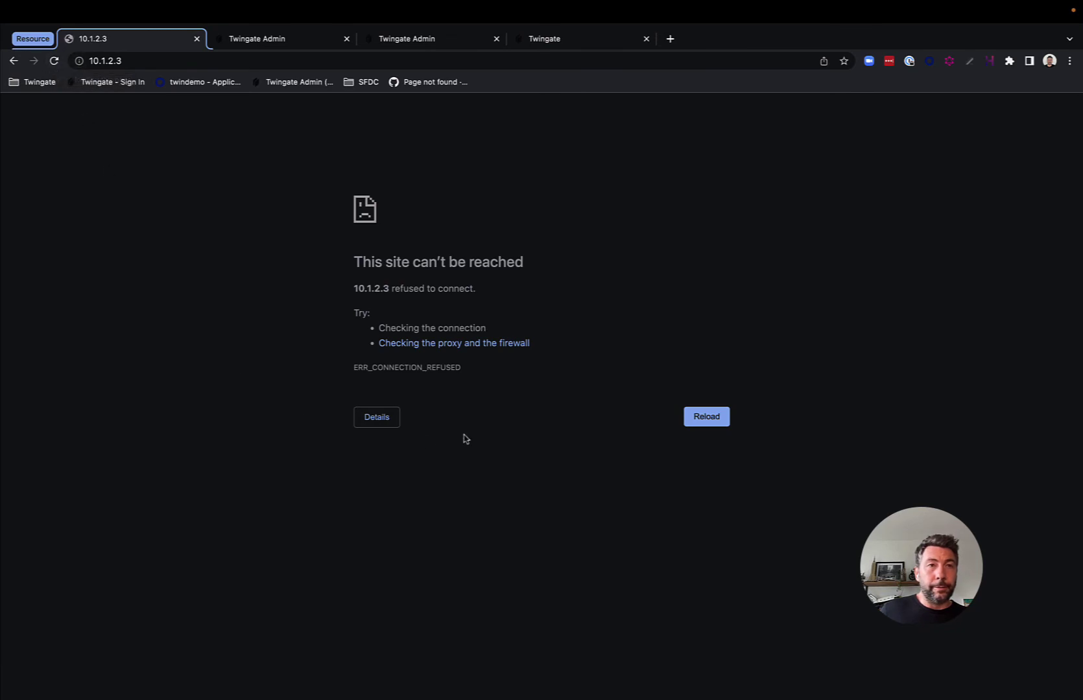
Step: Run the Mac client's requested extra authentication, which reports macOS blocked
{"action": "mouse_move", "coordinate": [592, 4]}
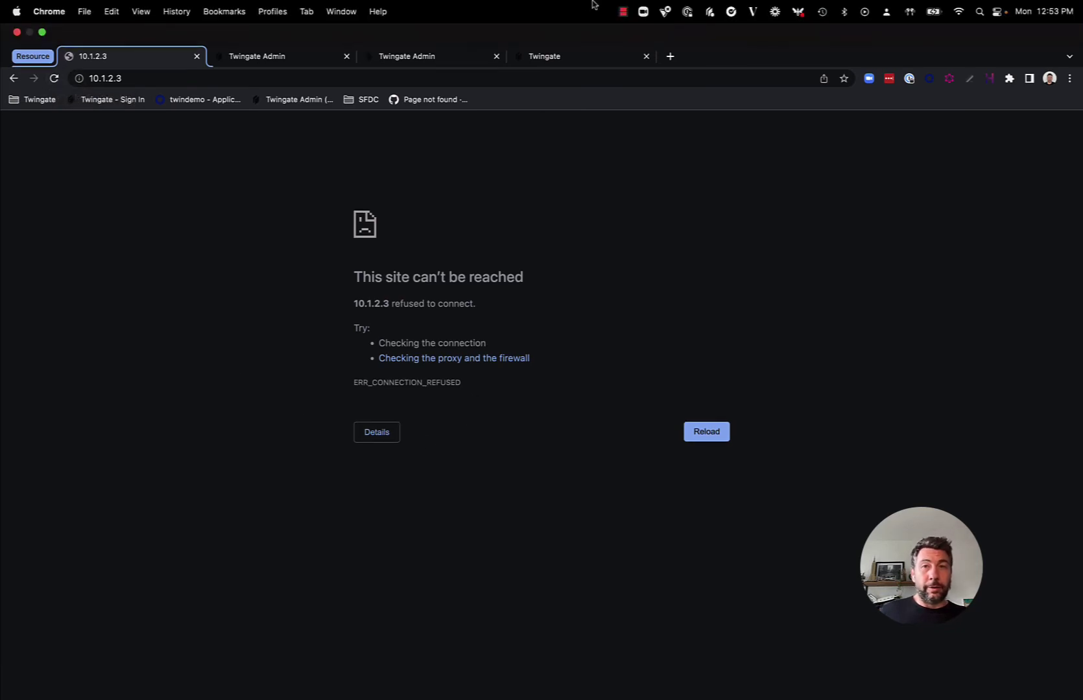
{"action": "left_click", "coordinate": [710, 13]}
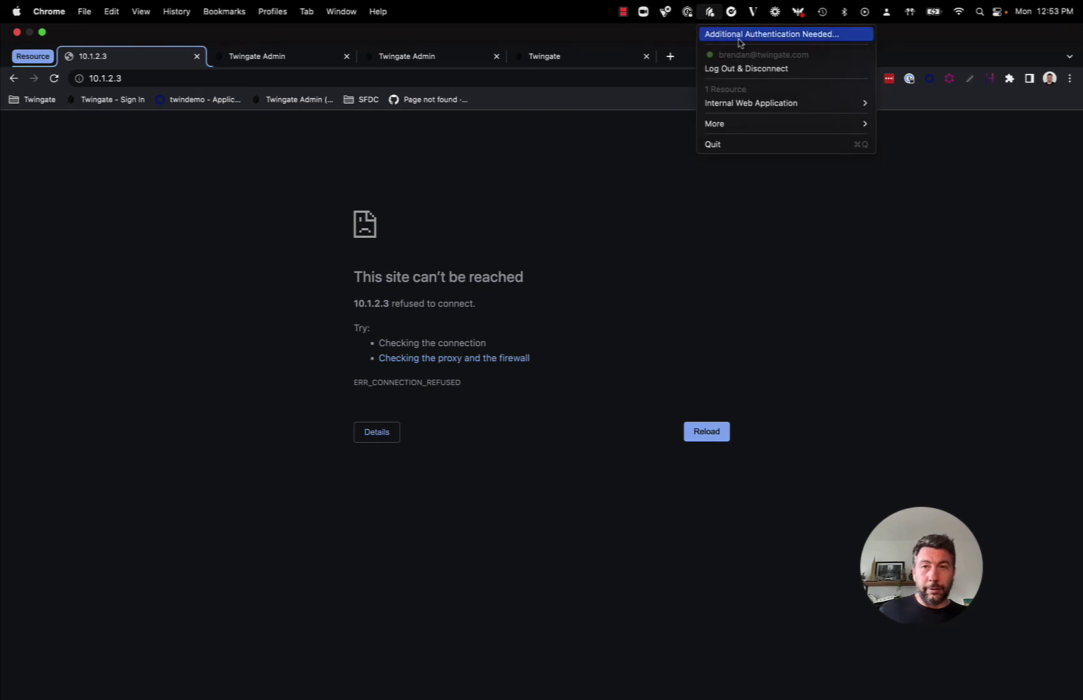
{"action": "key", "text": "Return"}
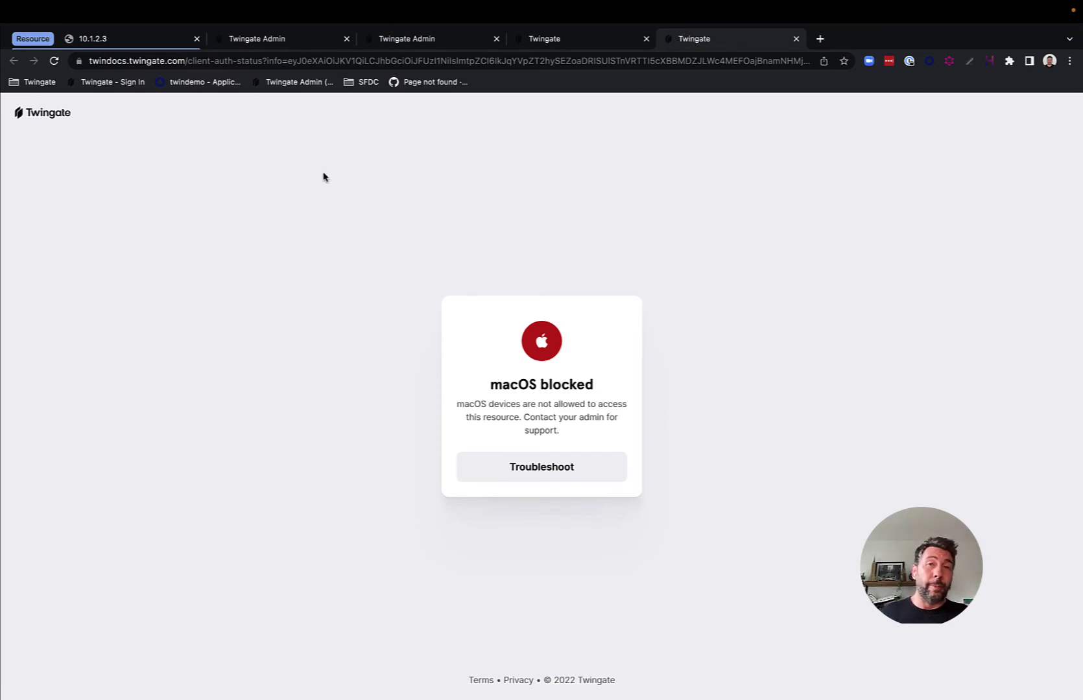
Step: Return to the admin console's Devices > Security page
{"action": "left_click", "coordinate": [561, 39]}
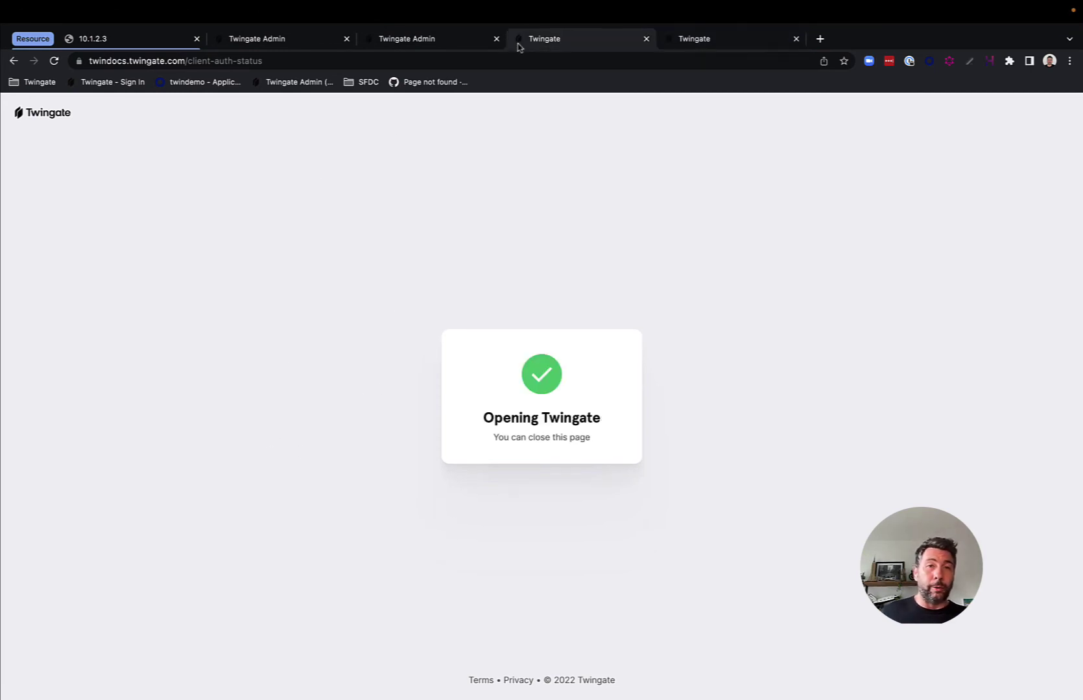
{"action": "left_click", "coordinate": [279, 41]}
{"action": "left_click", "coordinate": [298, 145]}
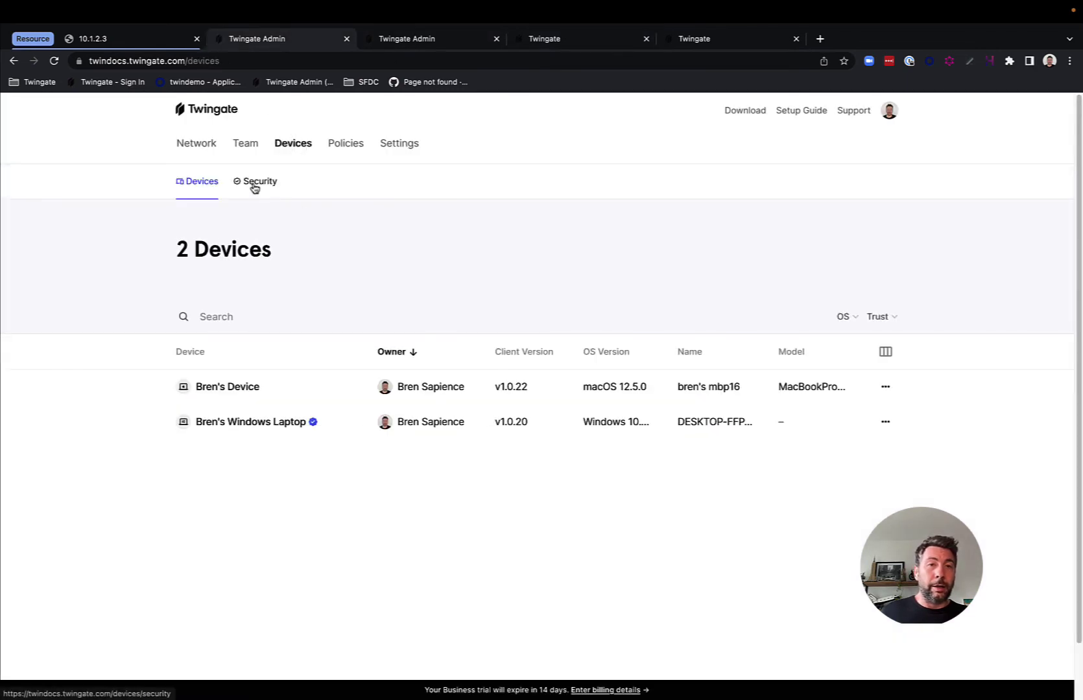
{"action": "left_click", "coordinate": [254, 182]}
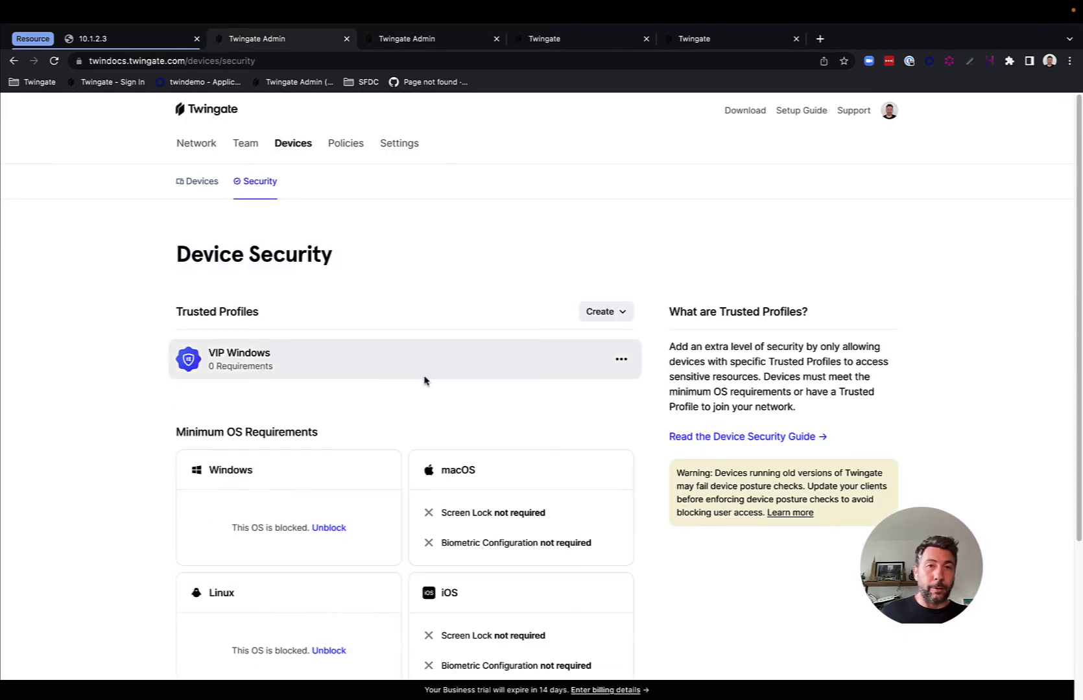
Step: On the Windows machine, check the Twingate tray menu and reload 10.1.2.3
{"action": "key", "text": "ctrl+Right"}
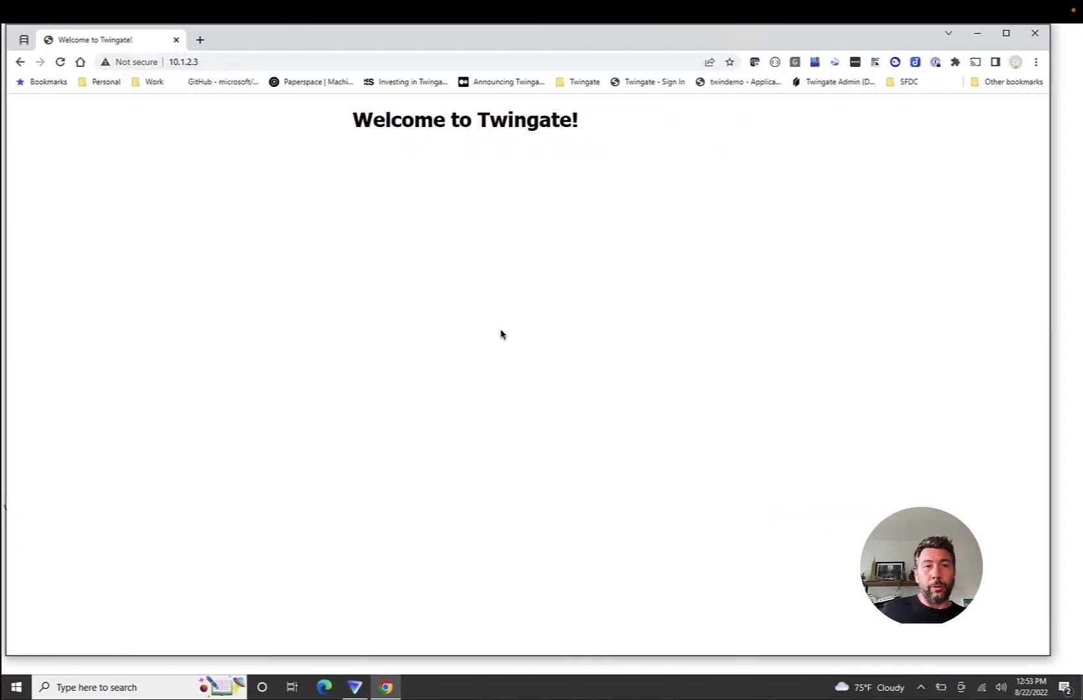
{"action": "left_click", "coordinate": [920, 688]}
{"action": "left_click", "coordinate": [944, 638]}
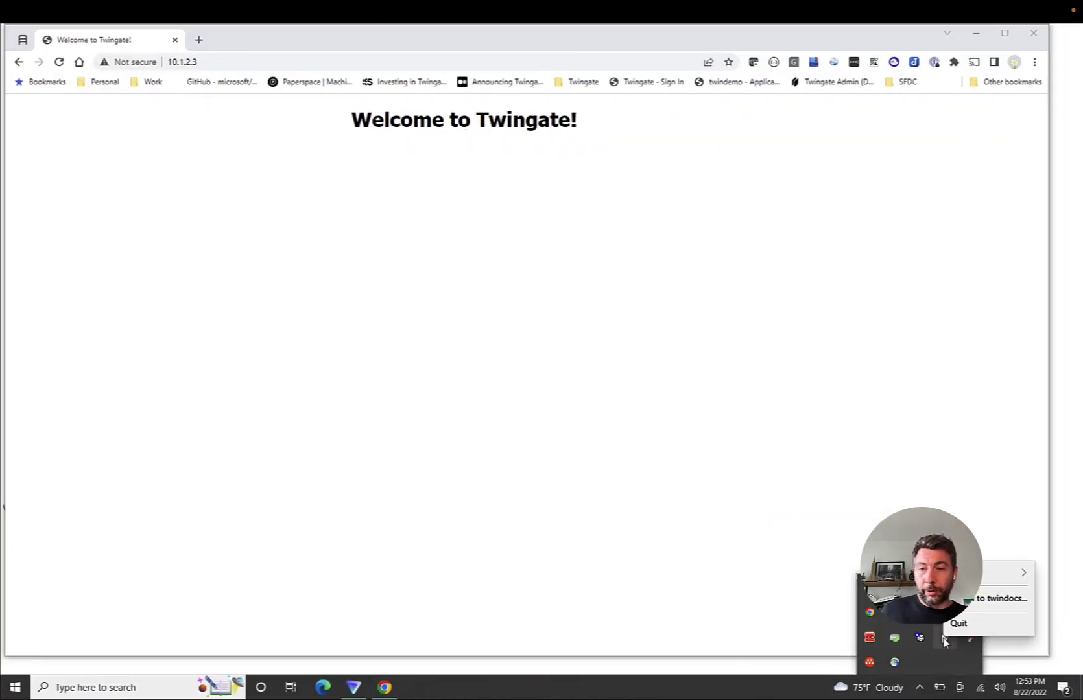
{"action": "left_click", "coordinate": [44, 42]}
{"action": "left_click", "coordinate": [59, 62]}
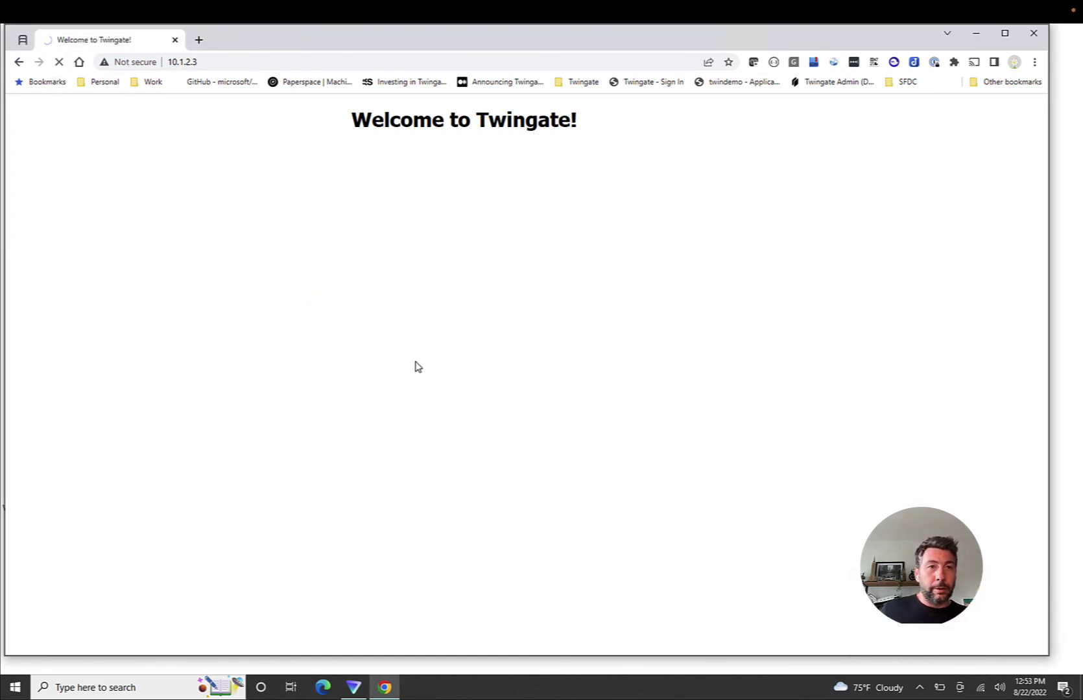
Step: Sign the Windows client back in to twindocs with Google and retest 10.1.2.3
{"action": "left_click", "coordinate": [919, 687]}
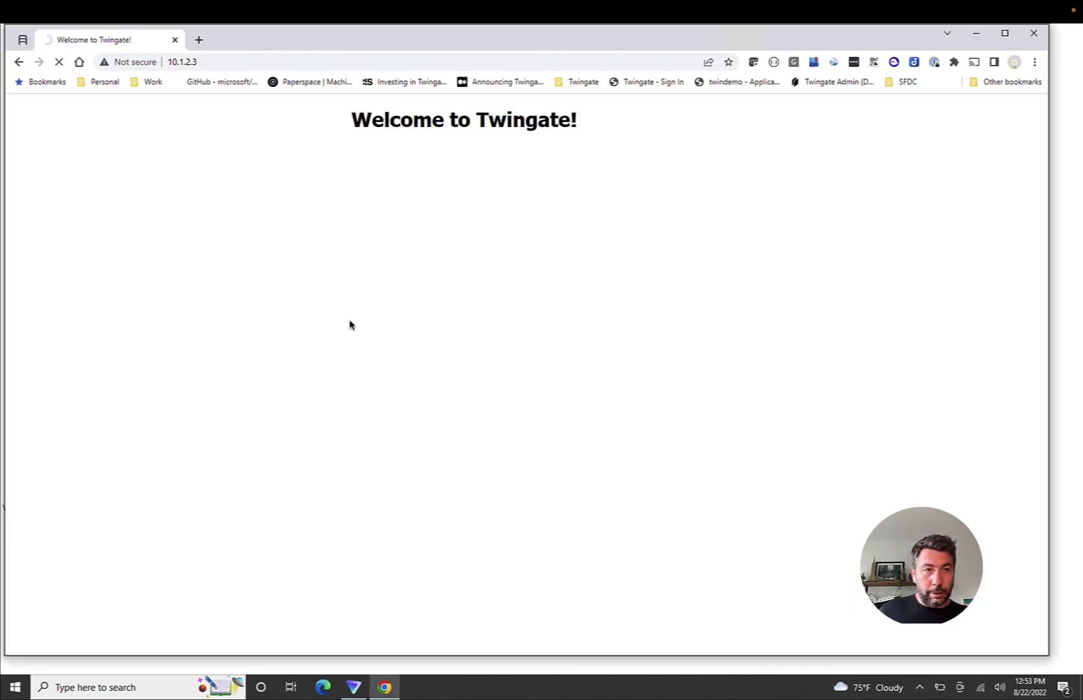
{"action": "left_click", "coordinate": [920, 689]}
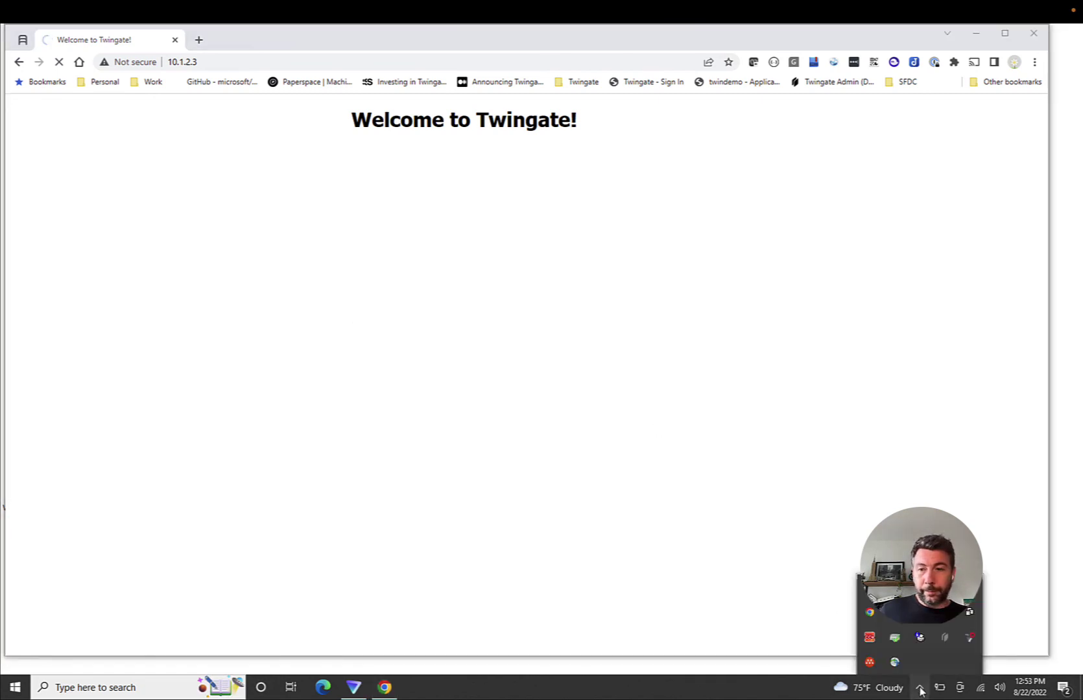
{"action": "left_click", "coordinate": [970, 637]}
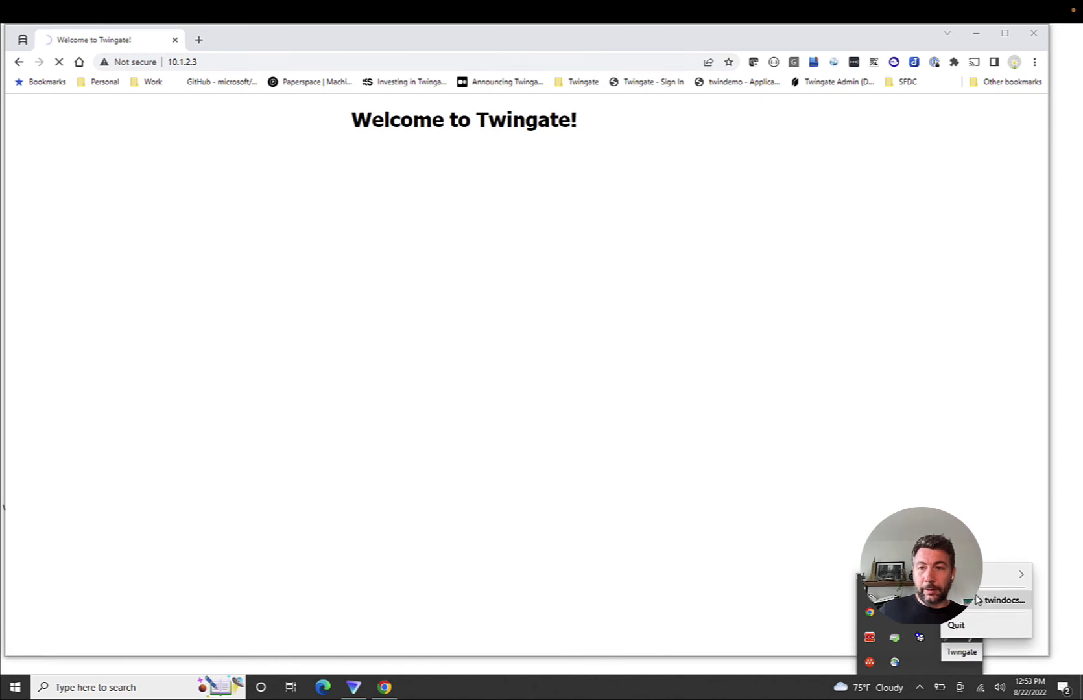
{"action": "left_click", "coordinate": [977, 601]}
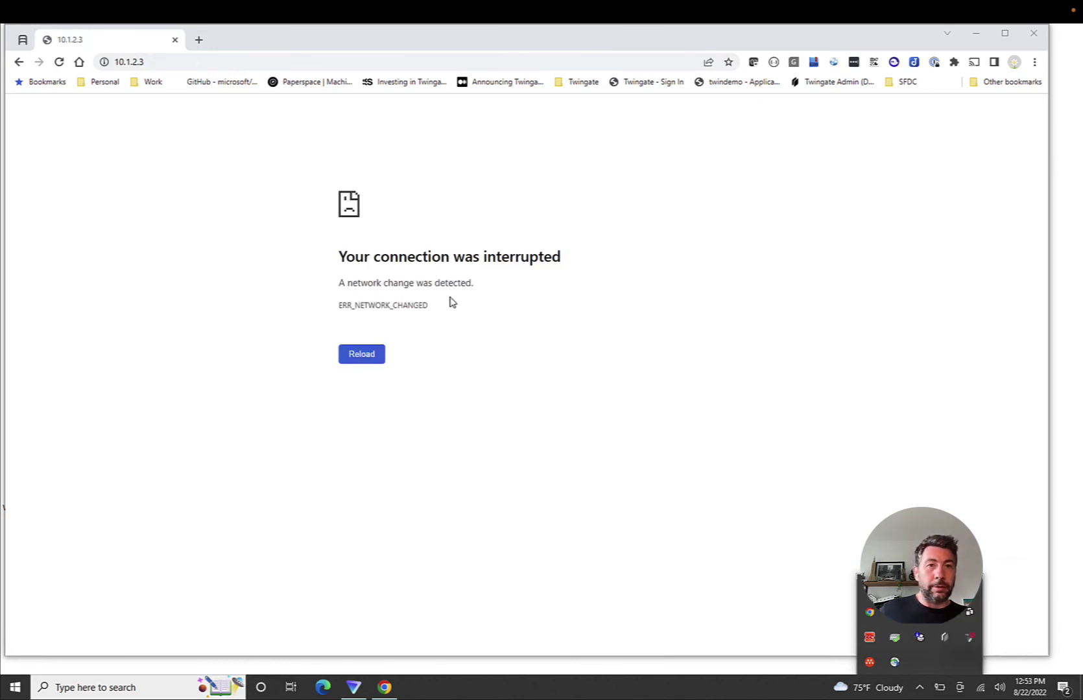
{"action": "left_click", "coordinate": [362, 356]}
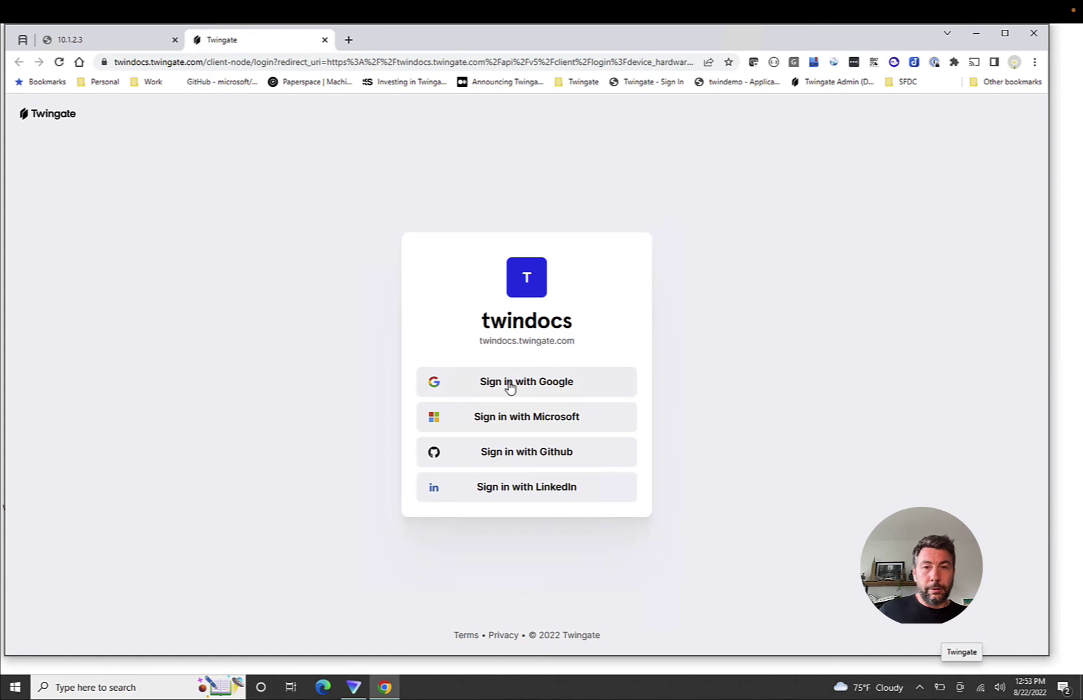
{"action": "left_click", "coordinate": [512, 384]}
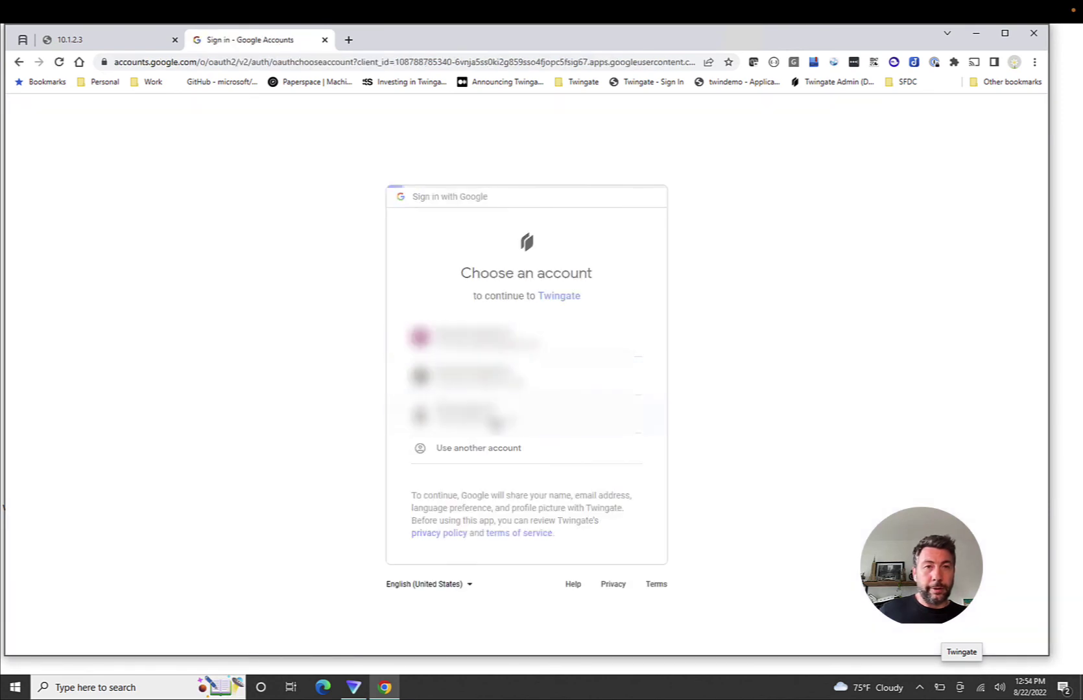
{"action": "left_click", "coordinate": [495, 422]}
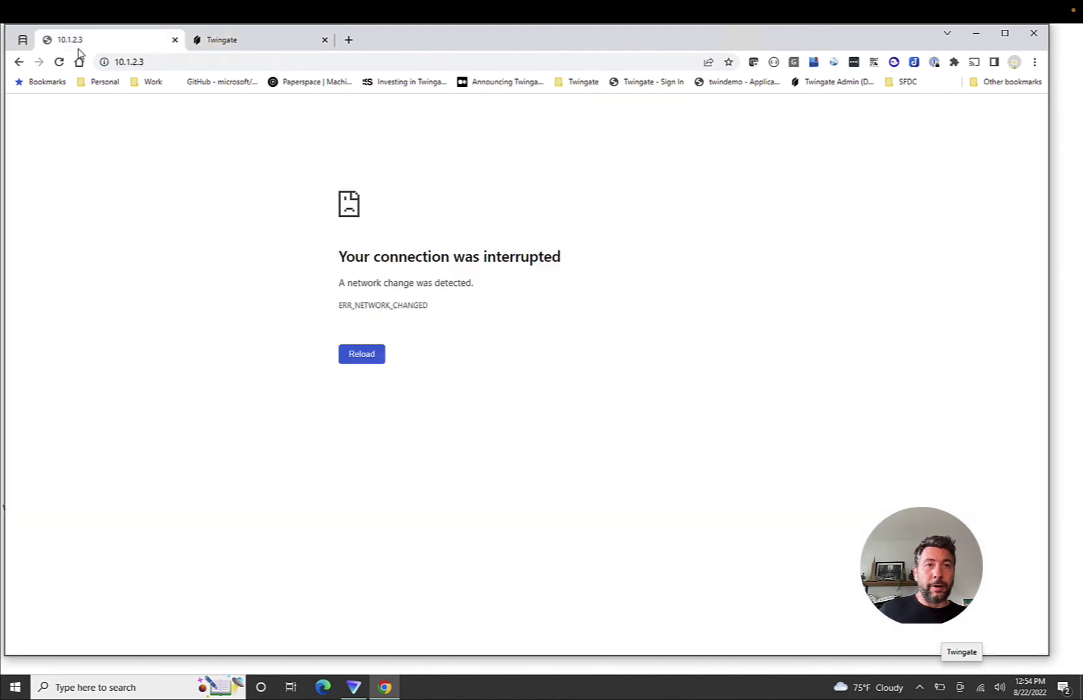
{"action": "left_click", "coordinate": [97, 43]}
{"action": "left_click", "coordinate": [59, 62]}
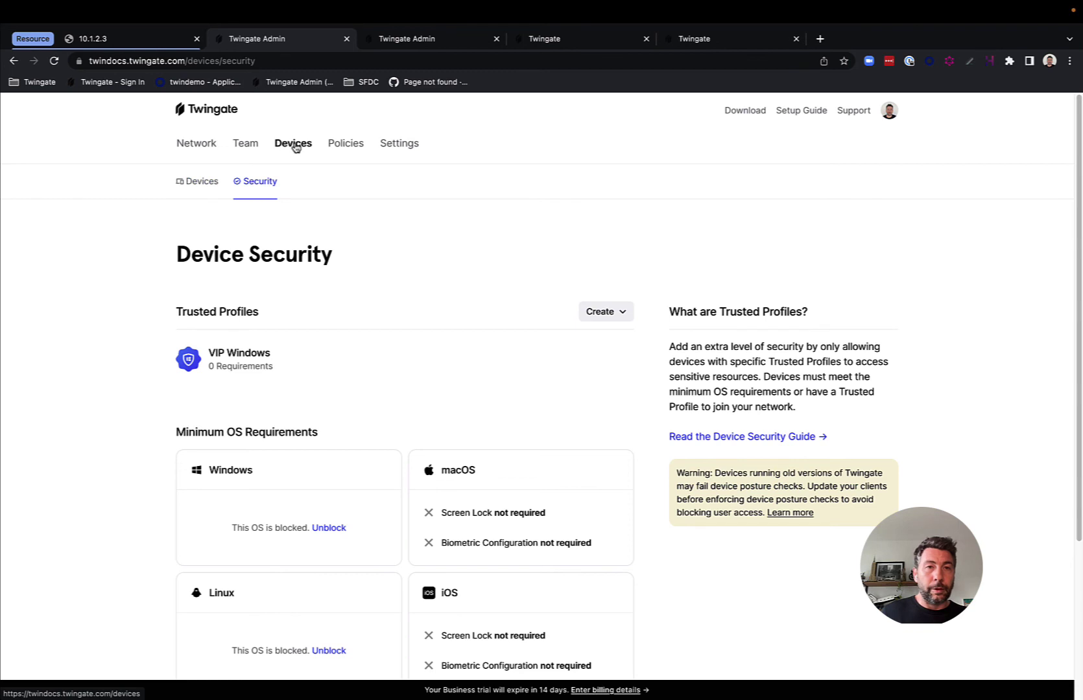
{"action": "left_click", "coordinate": [344, 144]}
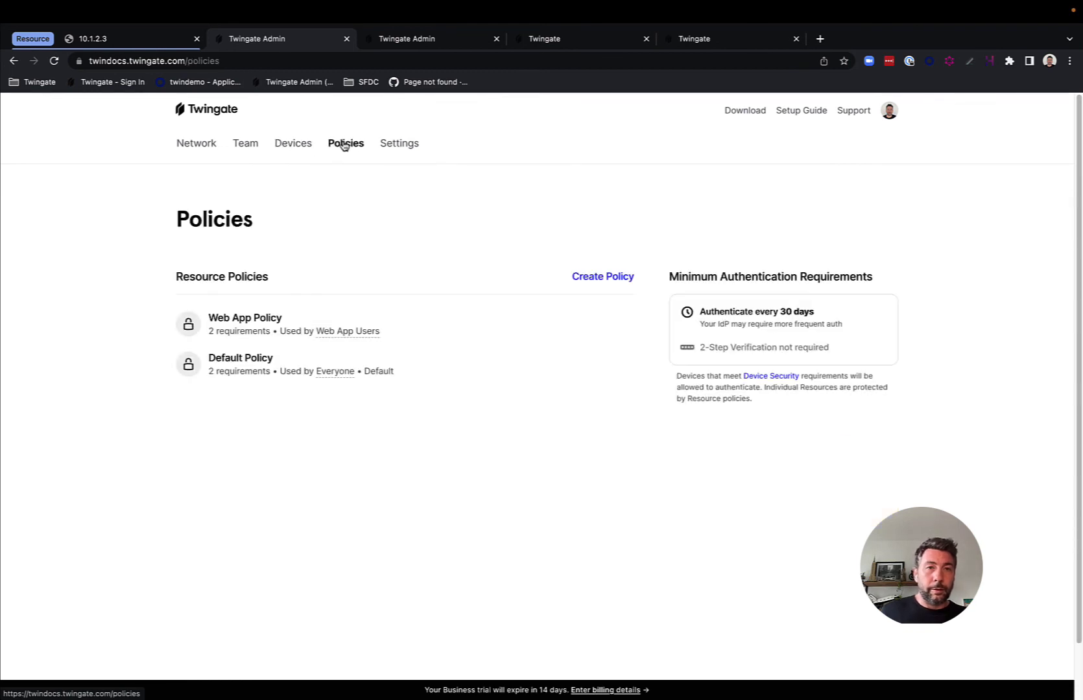
{"action": "left_click", "coordinate": [245, 331]}
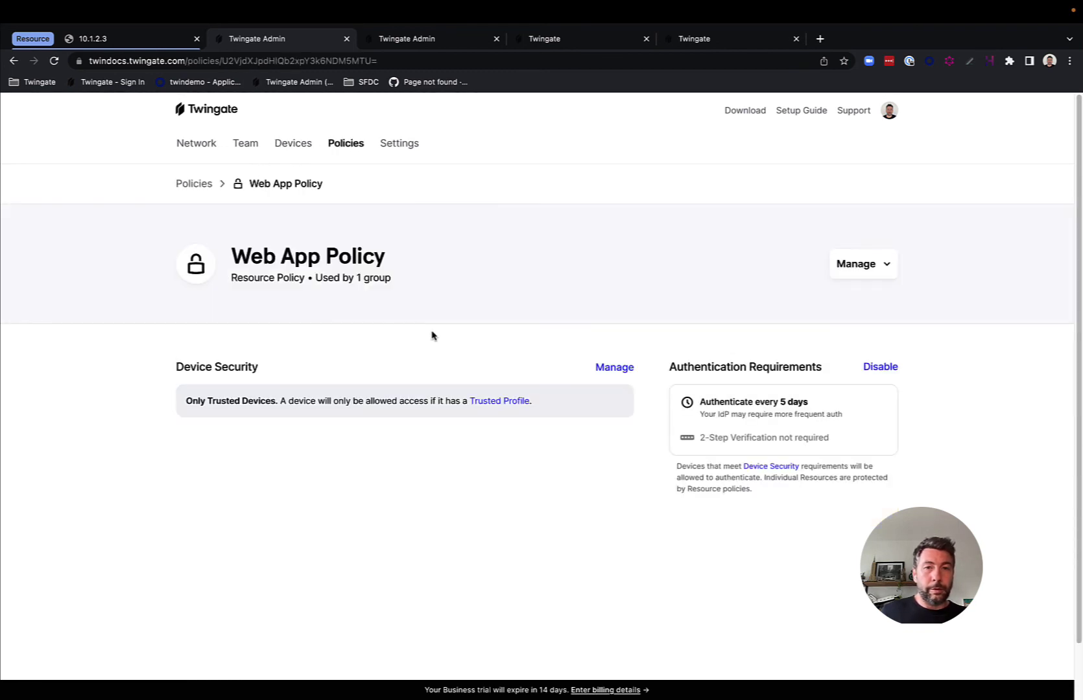
{"action": "left_click", "coordinate": [615, 368]}
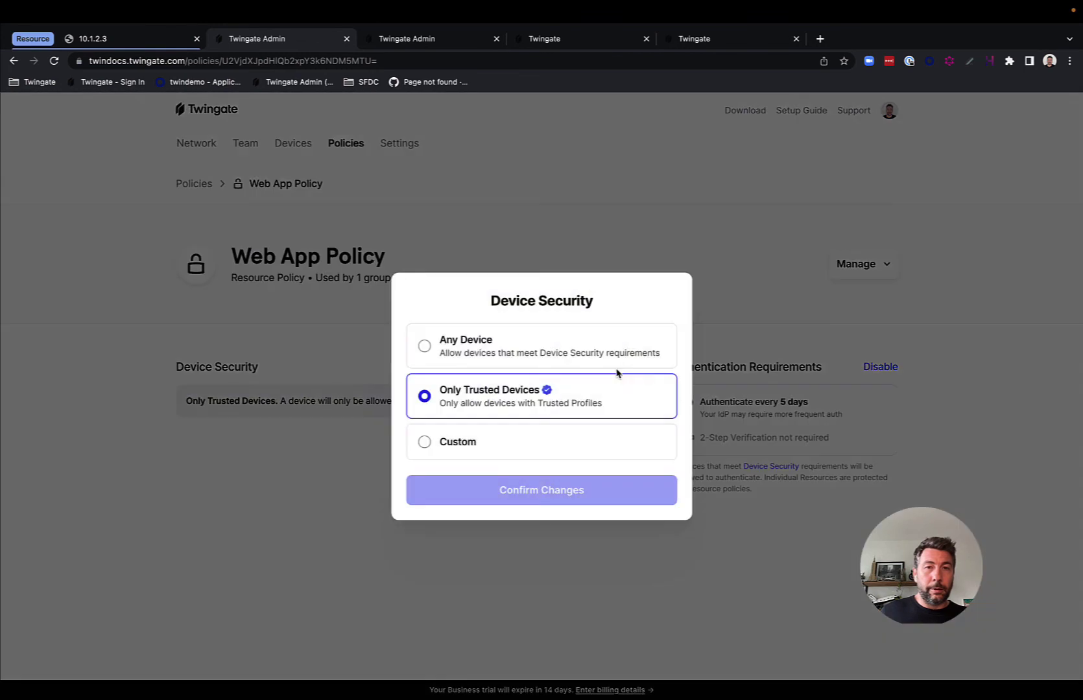
{"action": "left_click", "coordinate": [458, 443]}
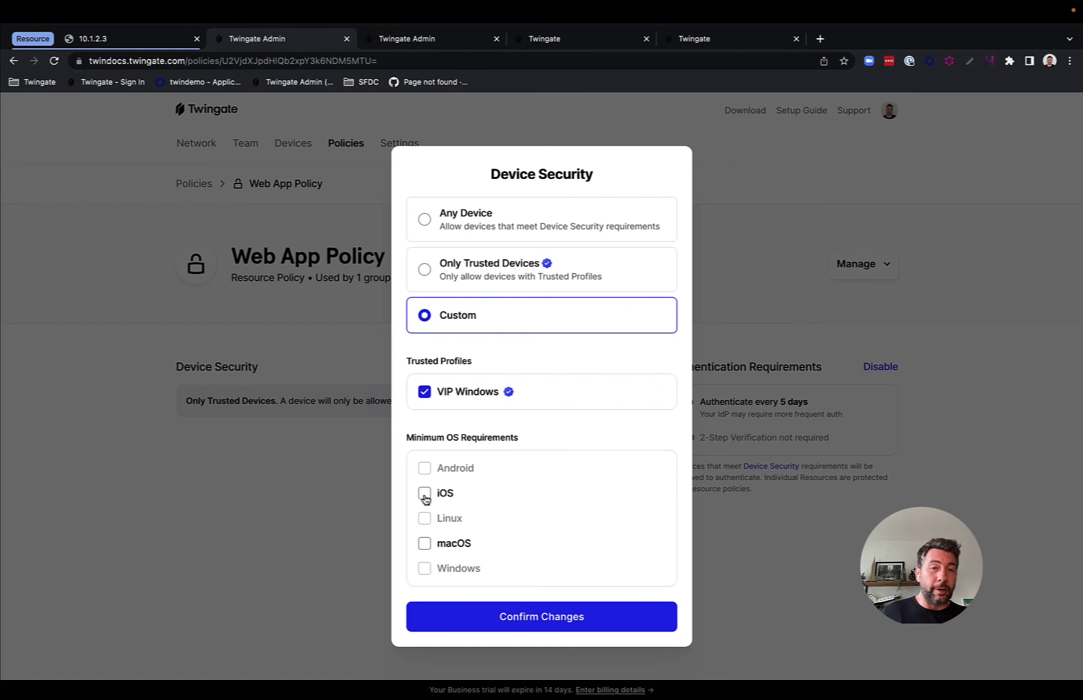
{"action": "left_click", "coordinate": [424, 496]}
{"action": "left_click", "coordinate": [424, 545]}
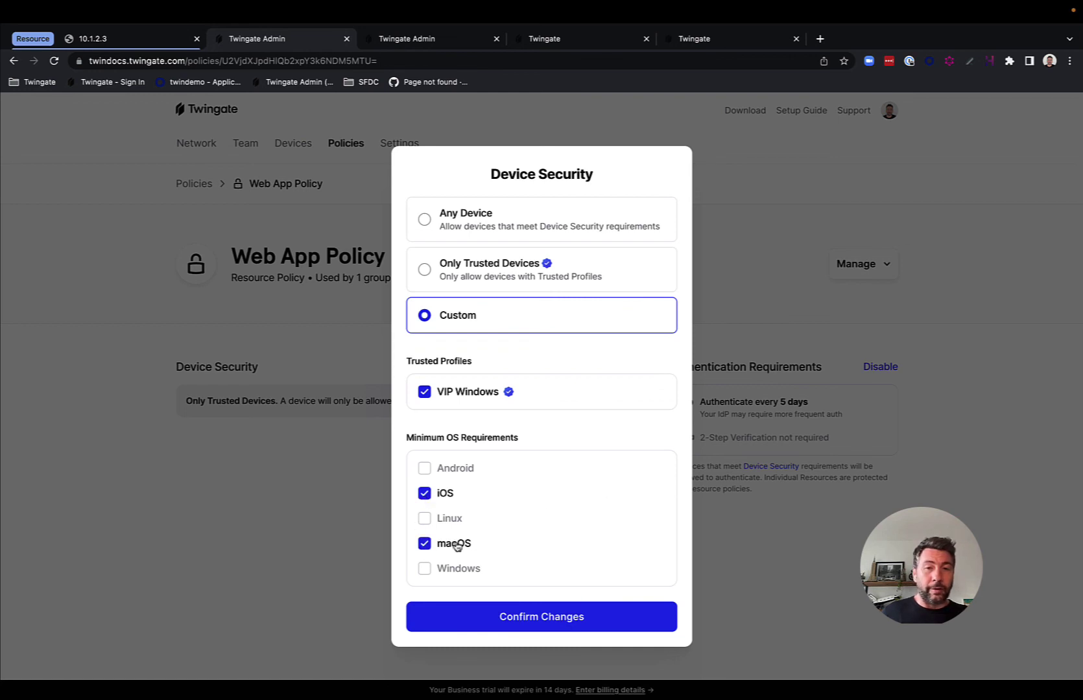
{"action": "left_click", "coordinate": [554, 619]}
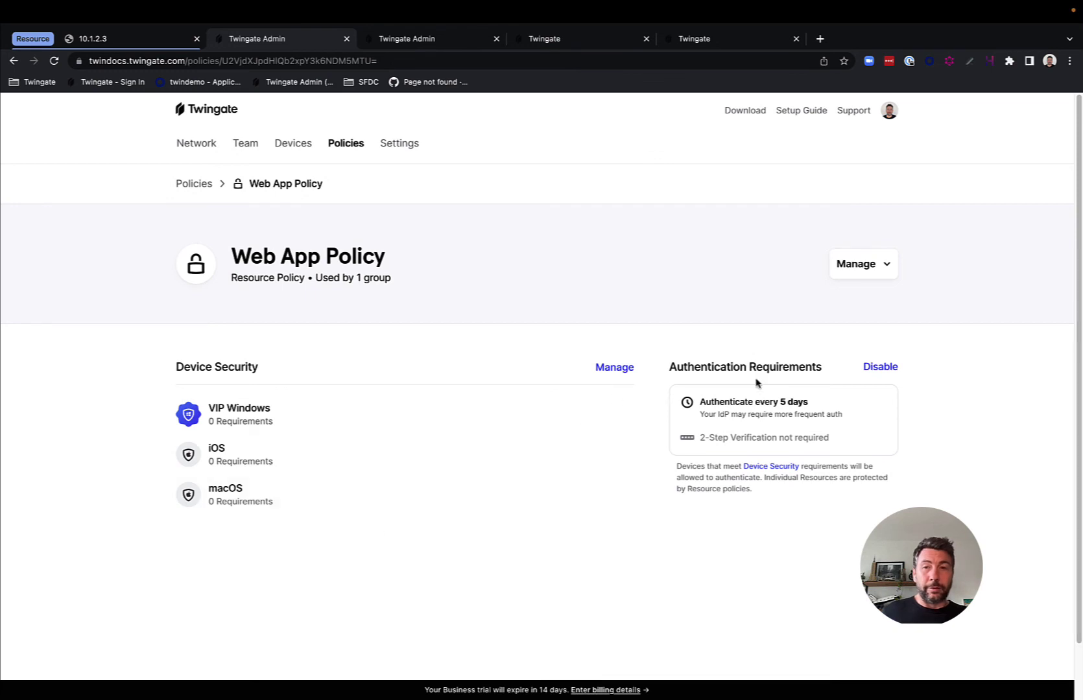
Step: Log the Mac Twingate client out and back in with Google
{"action": "left_click", "coordinate": [708, 11]}
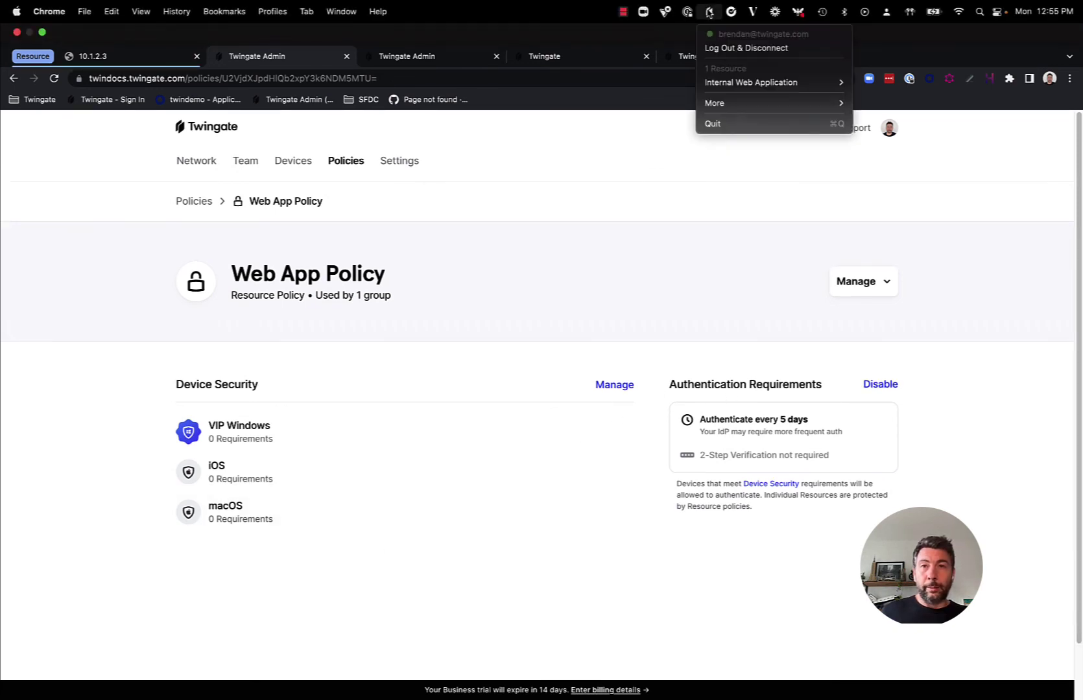
{"action": "left_click", "coordinate": [765, 49]}
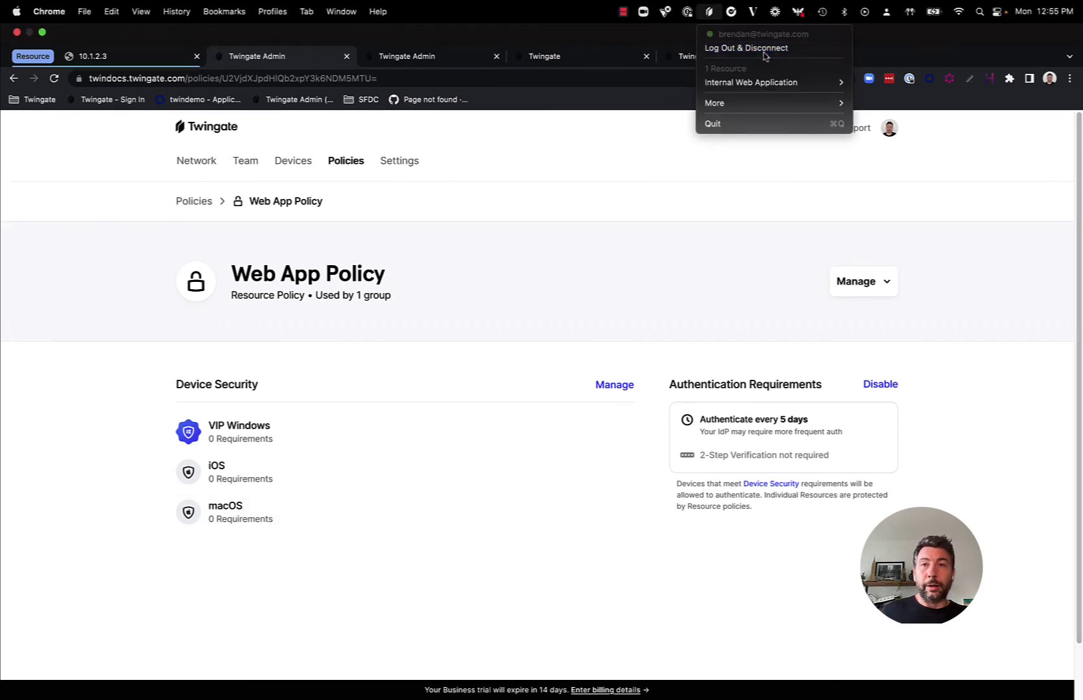
{"action": "left_click", "coordinate": [709, 12]}
{"action": "left_click", "coordinate": [727, 34]}
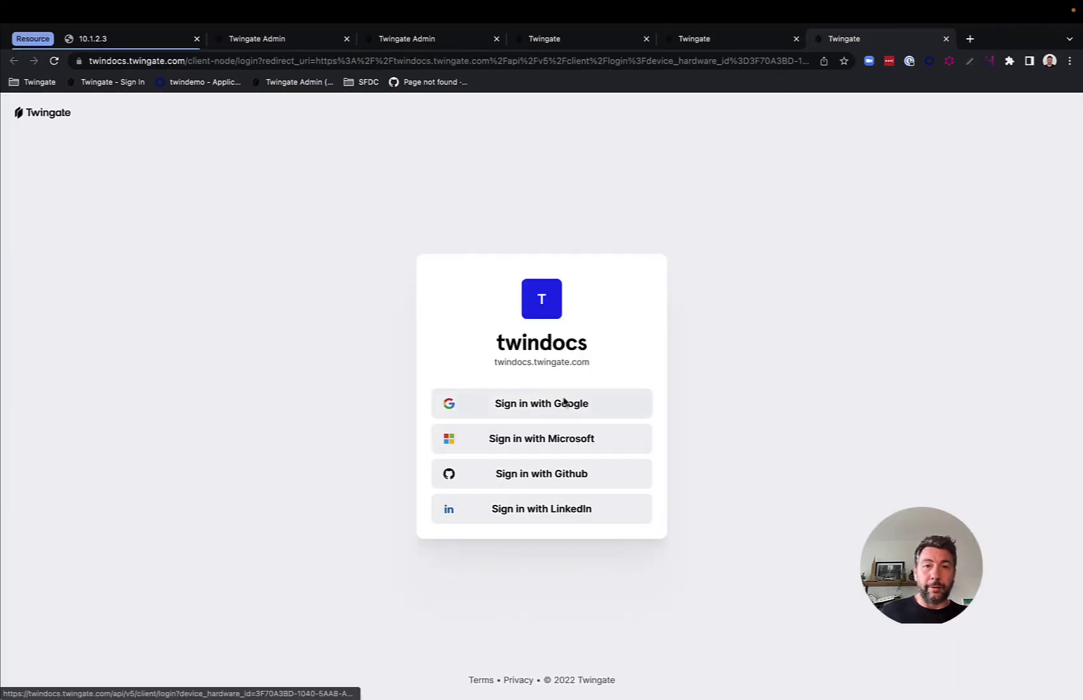
{"action": "left_click", "coordinate": [559, 404]}
{"action": "left_click", "coordinate": [501, 361]}
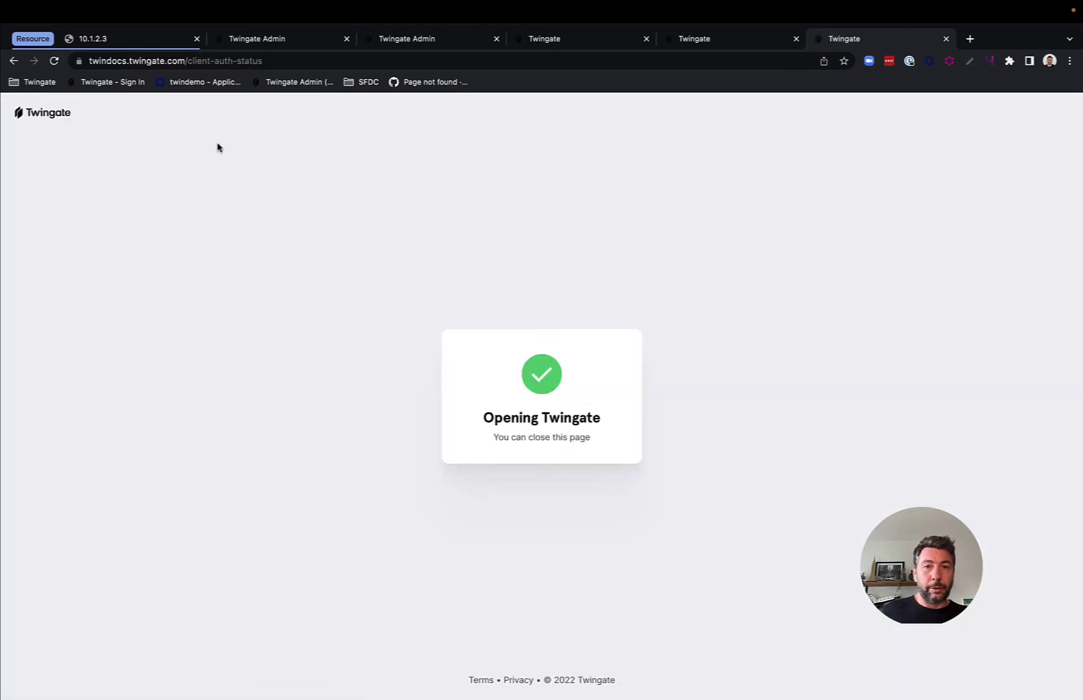
Step: Reload 10.1.2.3 on the Mac until the Welcome to Twingate! page loads
{"action": "left_click", "coordinate": [119, 47]}
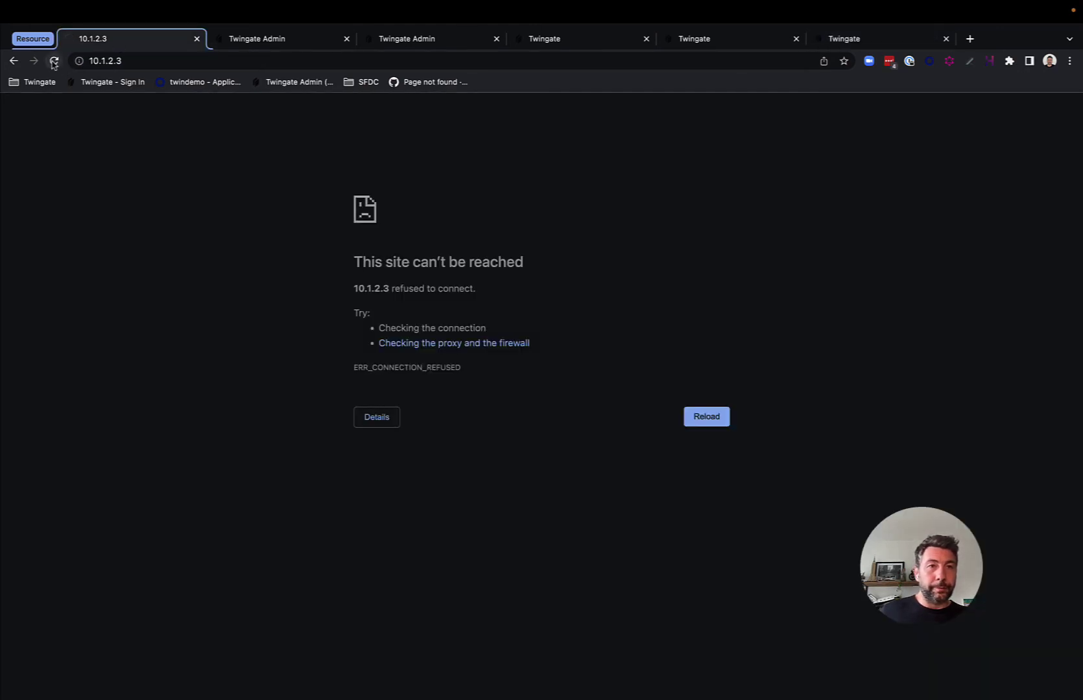
{"action": "left_click", "coordinate": [54, 61]}
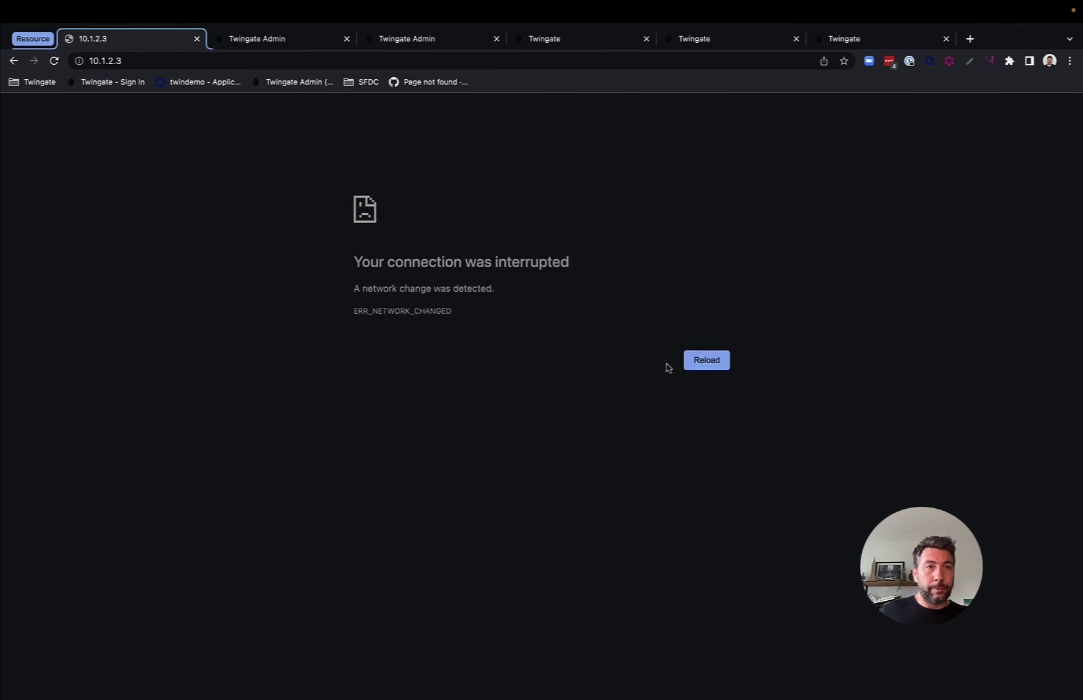
{"action": "left_click", "coordinate": [54, 62]}
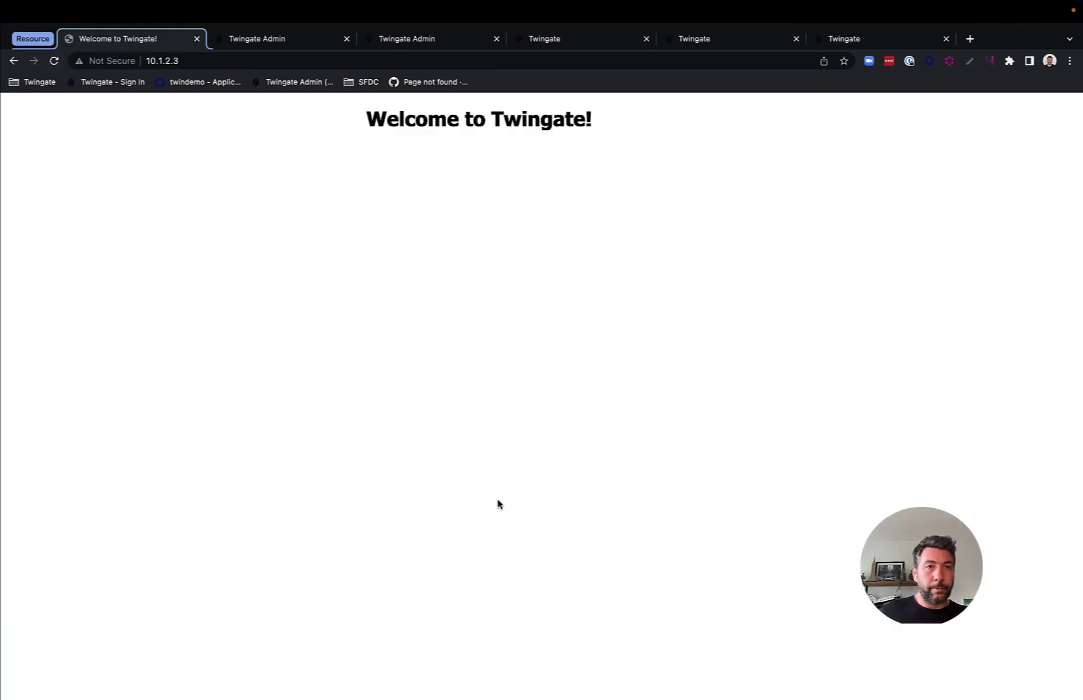
{"action": "left_click", "coordinate": [272, 44]}
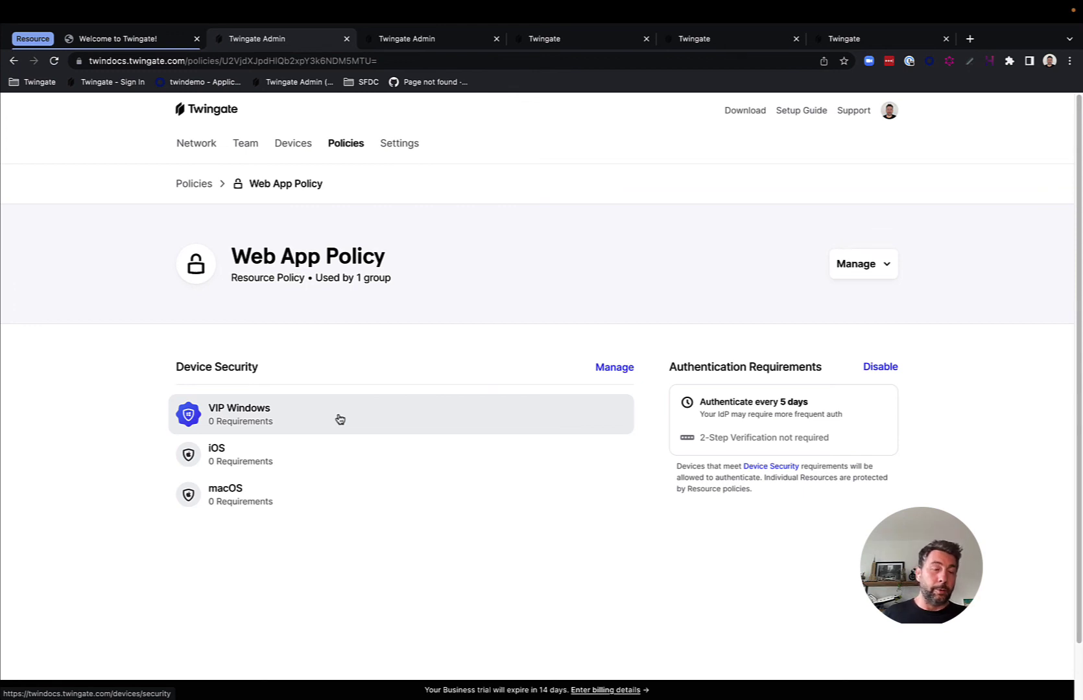
{"action": "left_click", "coordinate": [257, 460]}
{"action": "scroll", "coordinate": [397, 538], "scroll_direction": "down", "scroll_amount": 3}
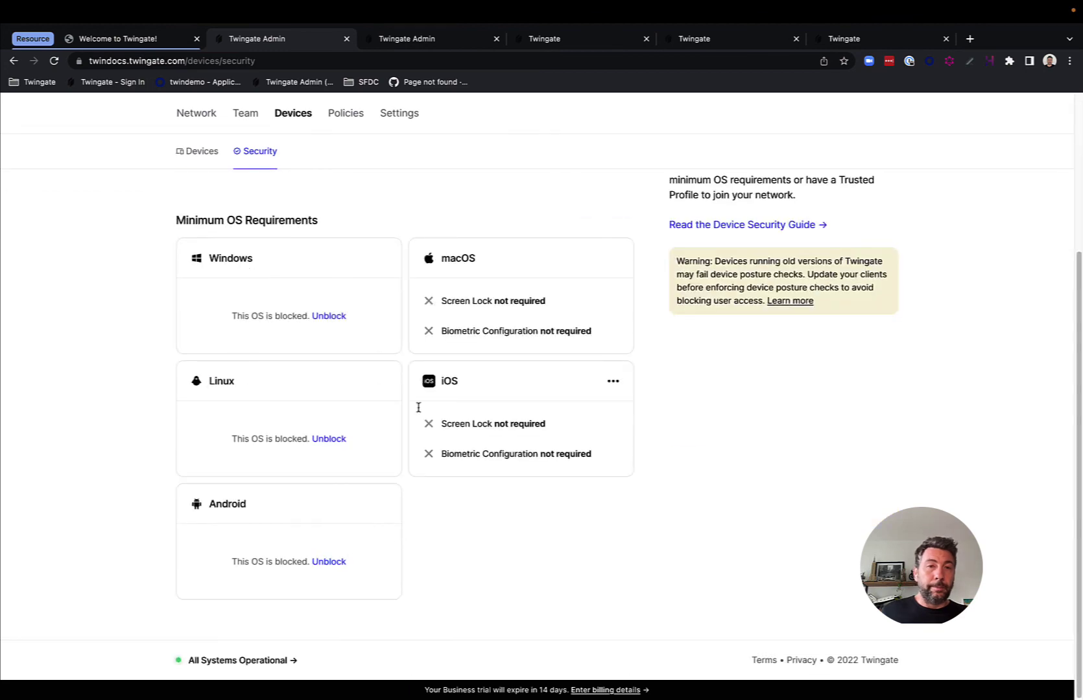